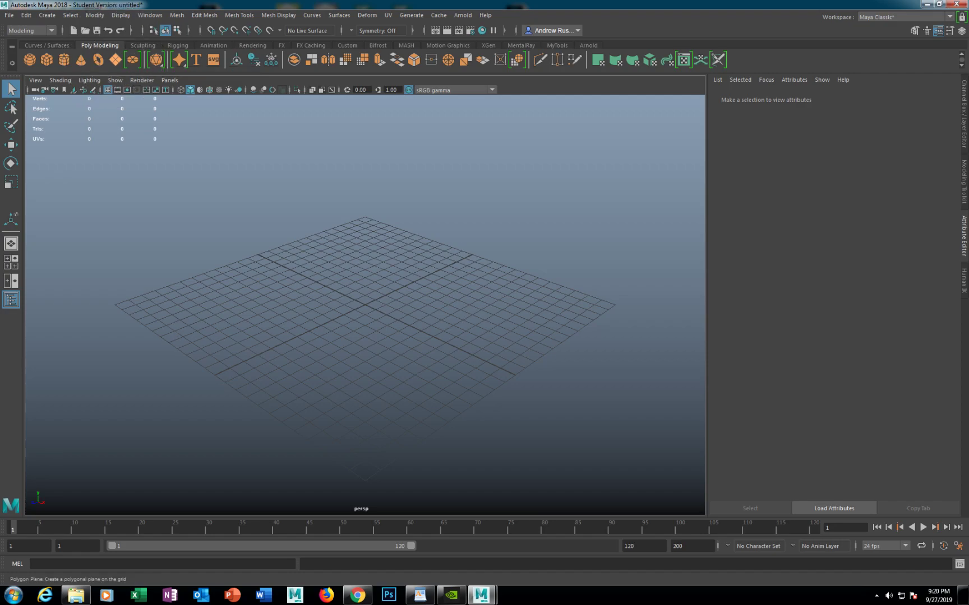
Create a polygon plane at the origin and scale it uniformly to about 24 so it covers the grid.
click(115, 59)
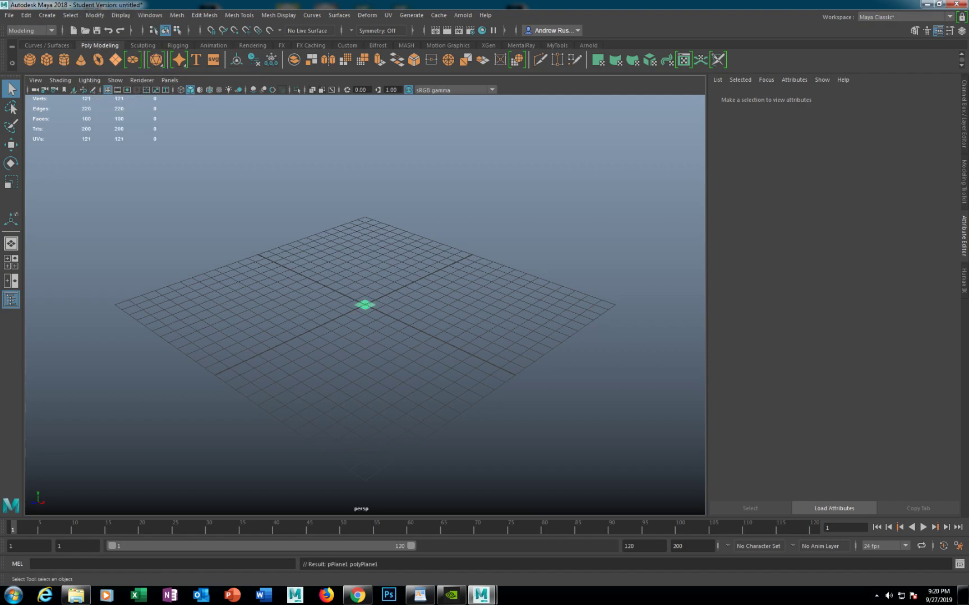
scroll(364, 305, up, 12)
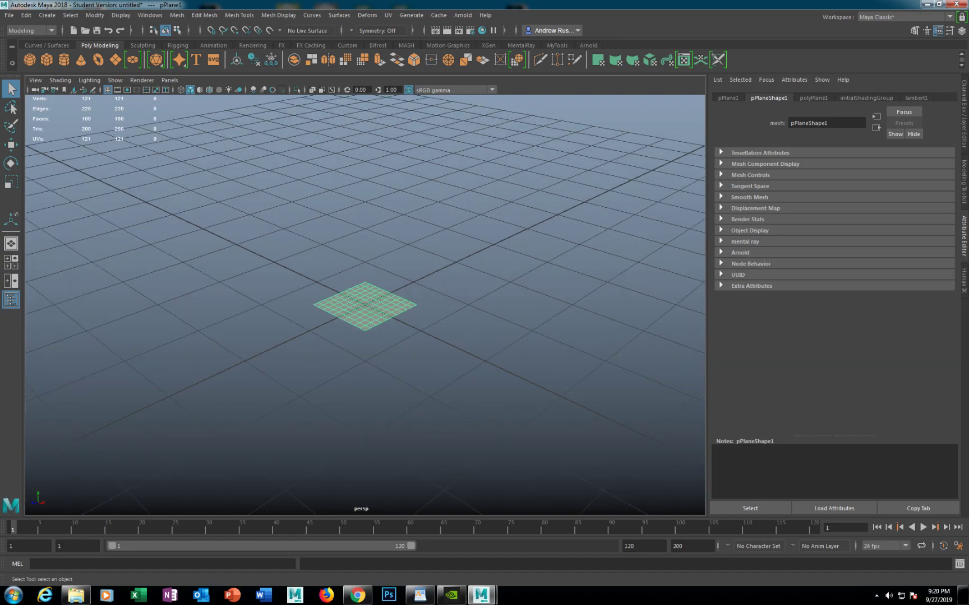
scroll(364, 304, down, 6)
scroll(364, 305, down, 4)
scroll(364, 304, down, 4)
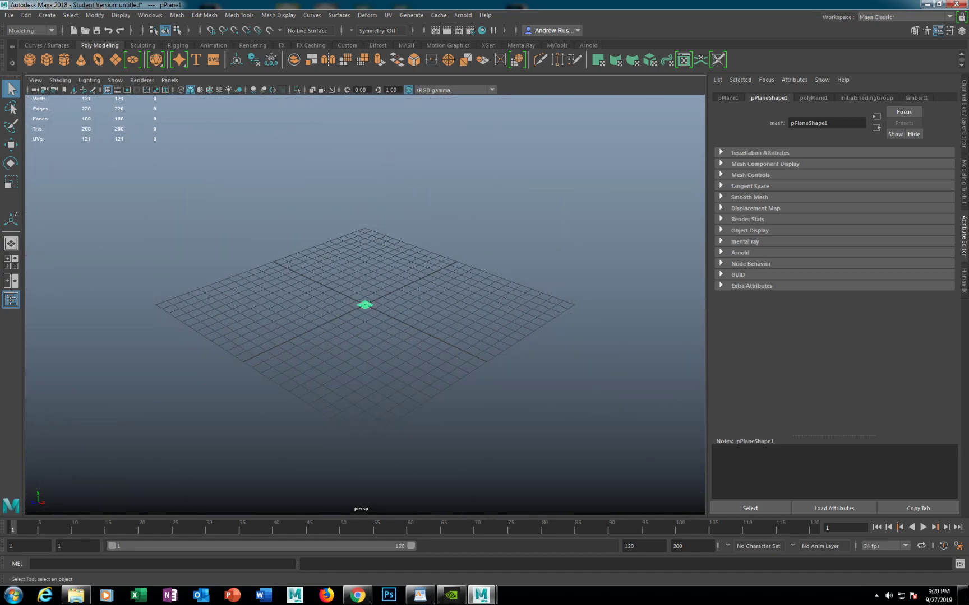
key(r)
drag(365, 305, 746, 305)
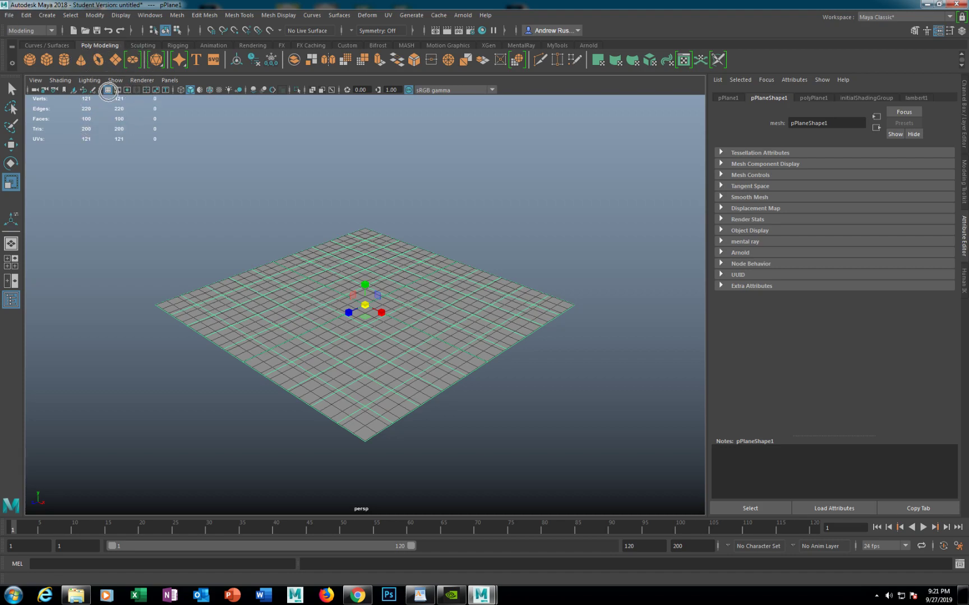
Hide the grid and set the plane's width and height subdivisions to 1.
click(108, 90)
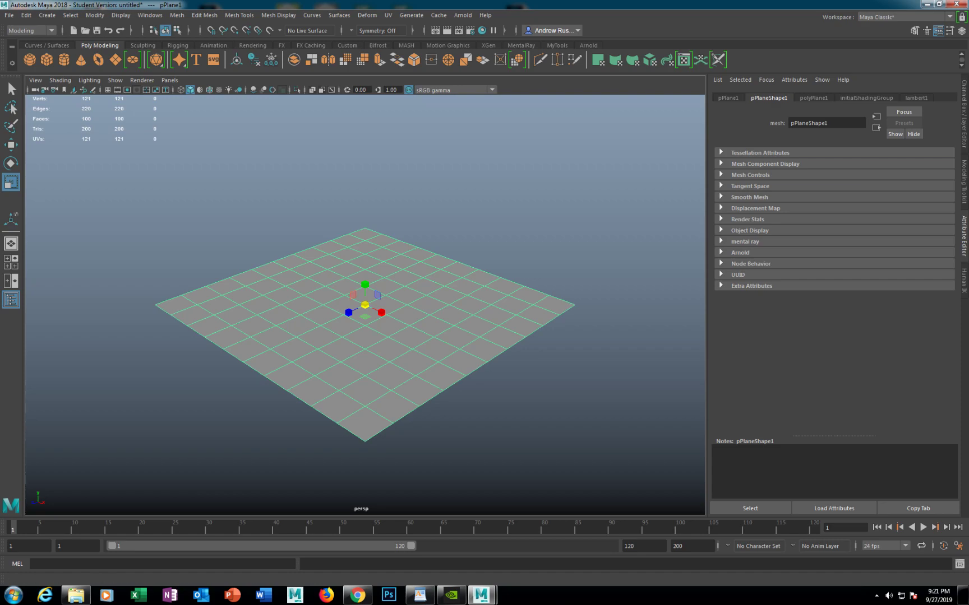
key(ctrl+a)
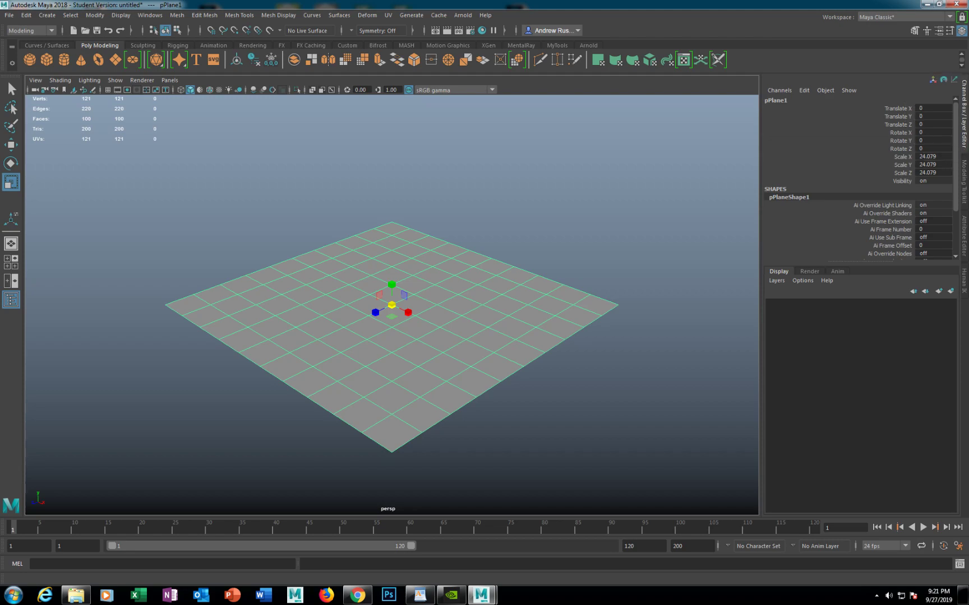
scroll(861, 178, down, 3)
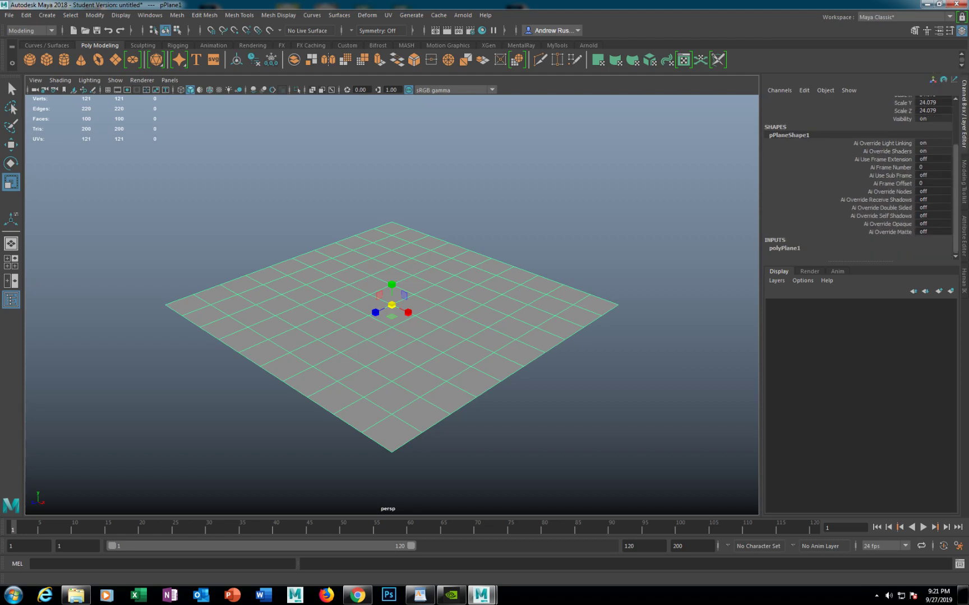
click(783, 248)
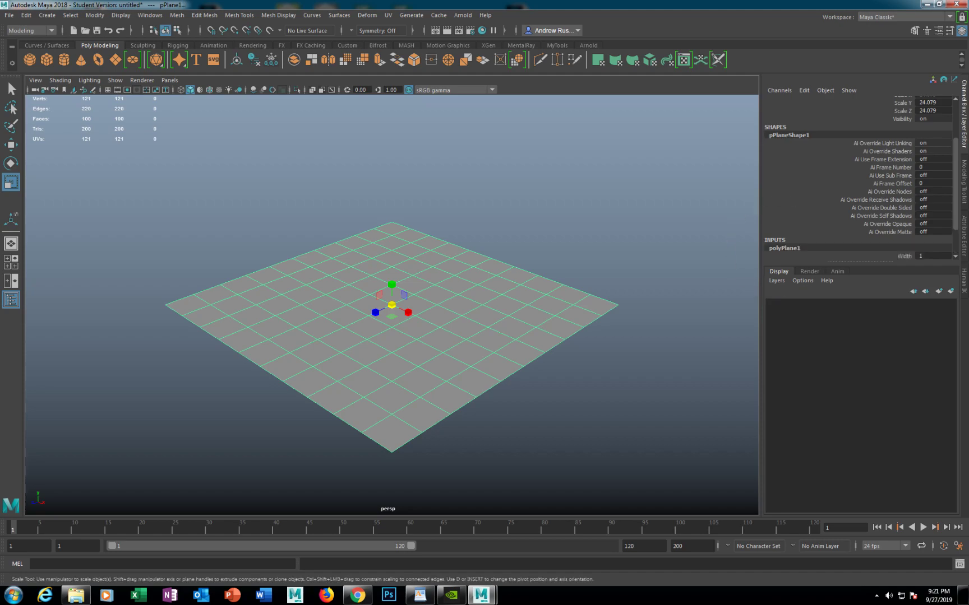
scroll(861, 177, down, 2)
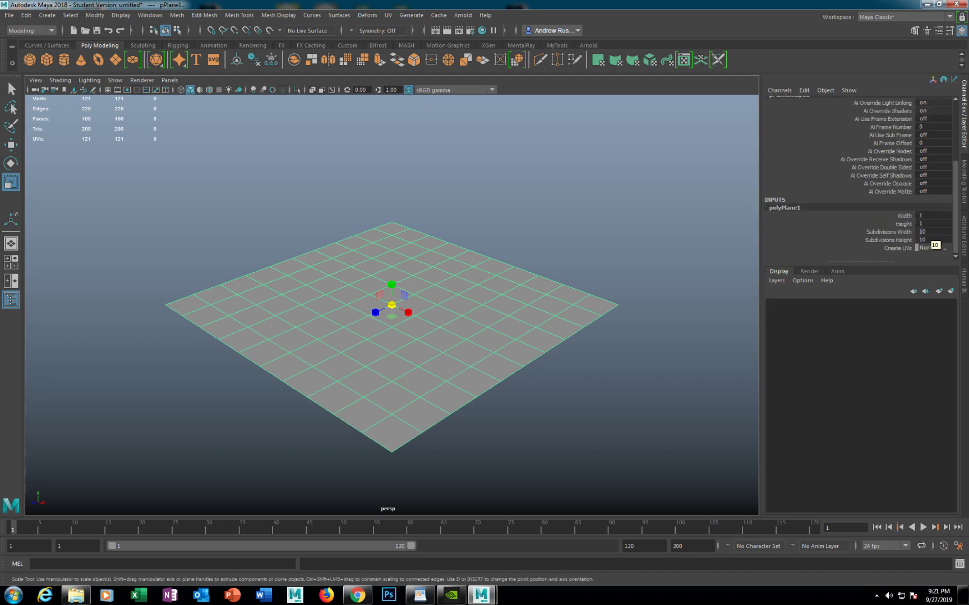
drag(921, 231, 920, 240)
text(1)
key(Return)
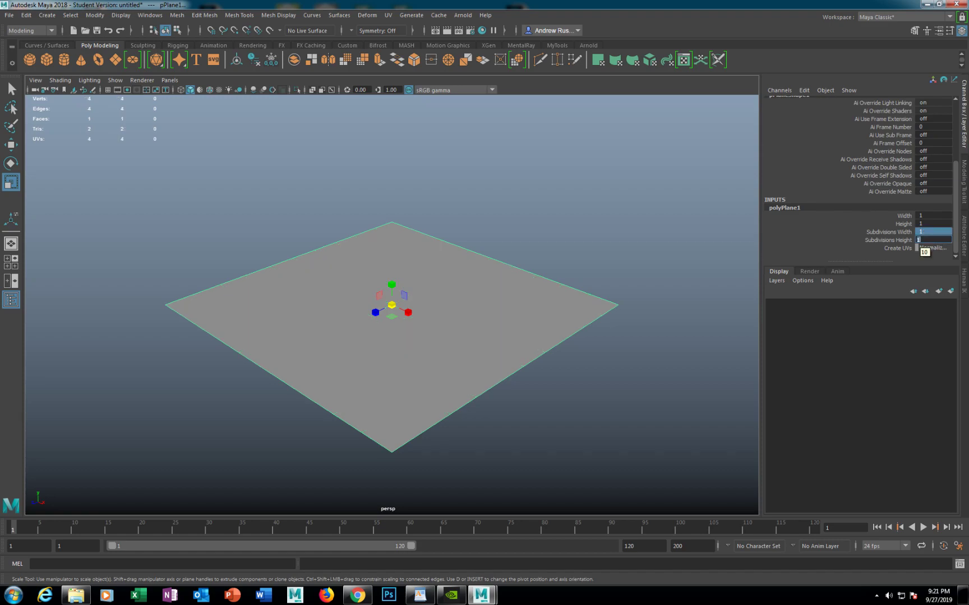
Extrude the plane's back edge upward by about 19.2 to form a vertical wall.
alt+drag(391, 305, 392, 346)
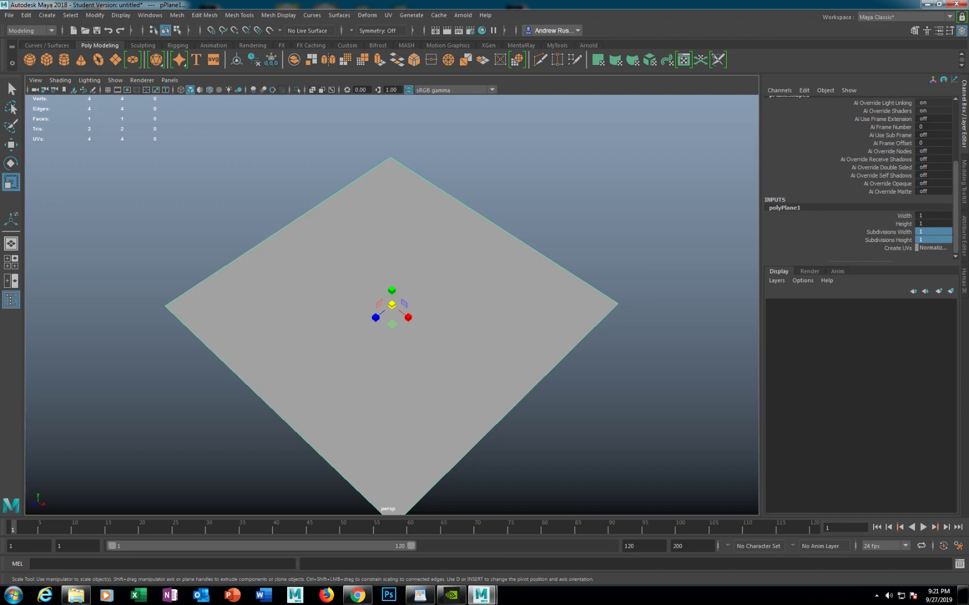
right_click(456, 241)
right_drag(455, 241, 455, 213)
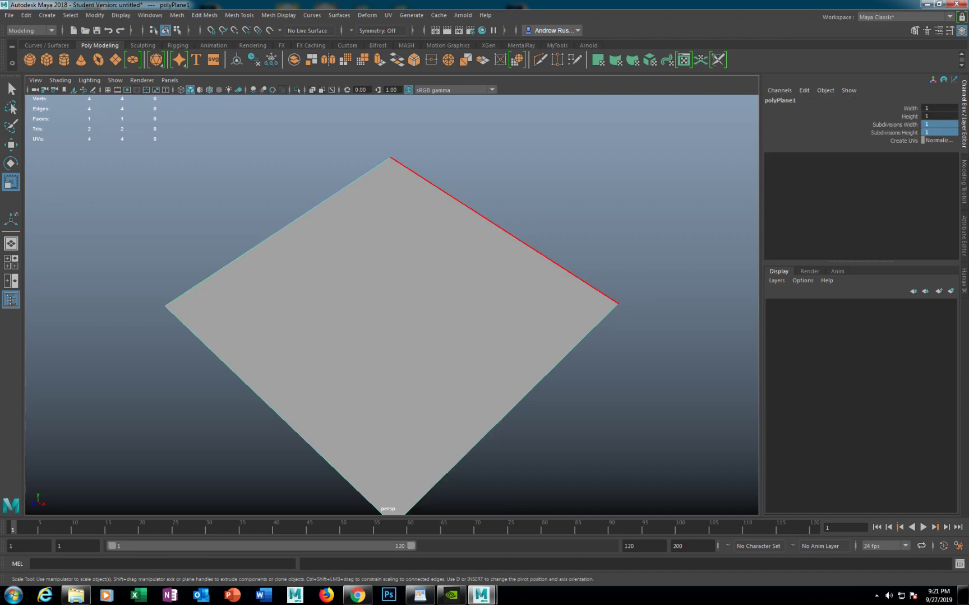
alt+drag(456, 213, 456, 157)
click(488, 273)
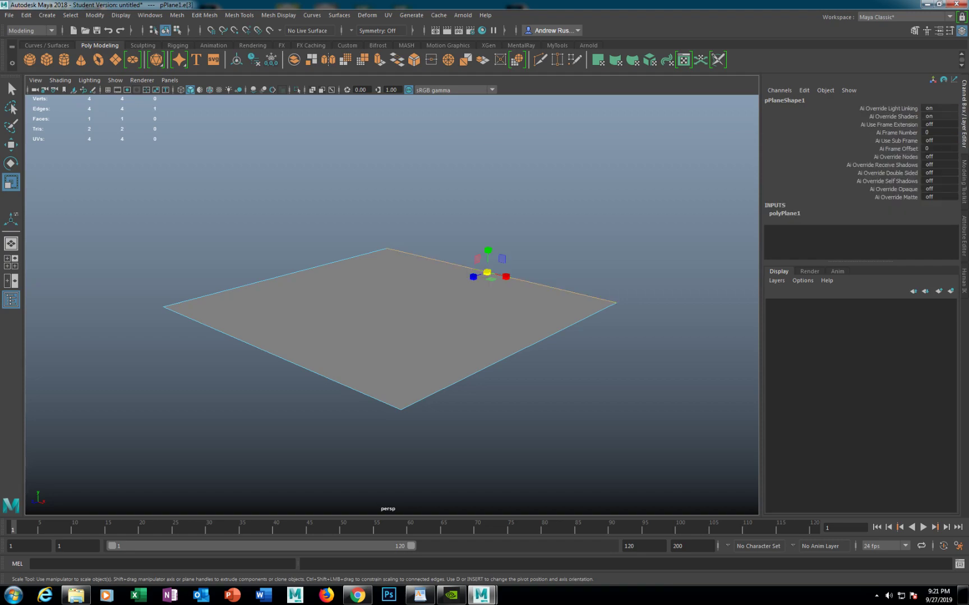
click(379, 60)
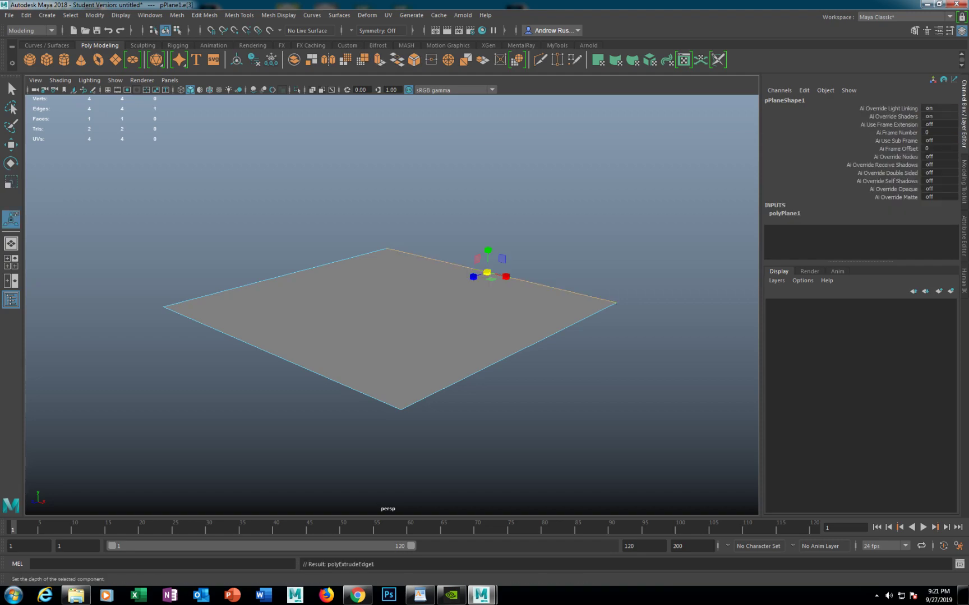
alt+middle_drag(488, 253, 468, 319)
drag(469, 319, 477, 107)
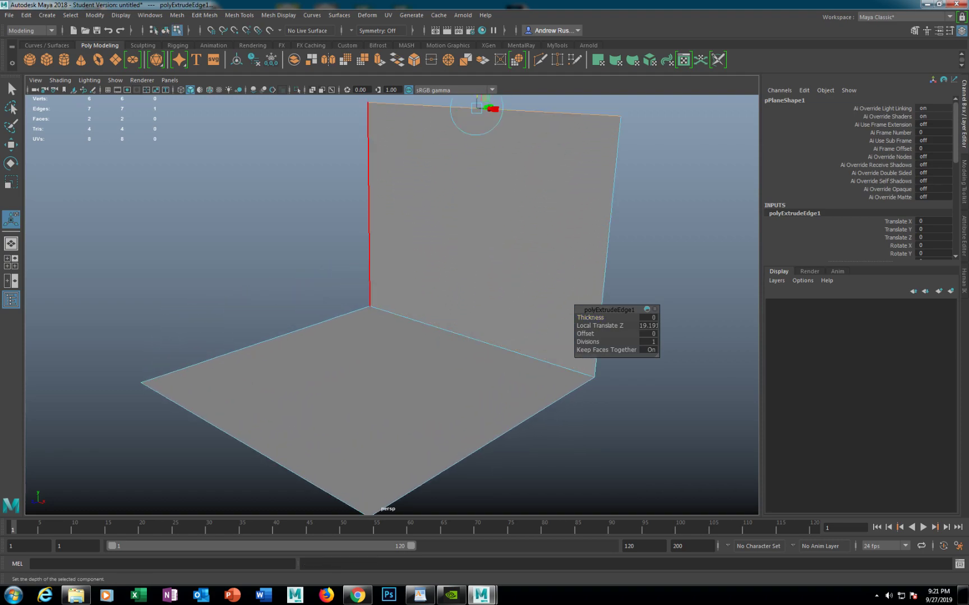
Select the edge joining floor and wall, and preview the mesh smoothed before restoring the unsmoothed display.
alt+drag(393, 281, 415, 302)
click(454, 321)
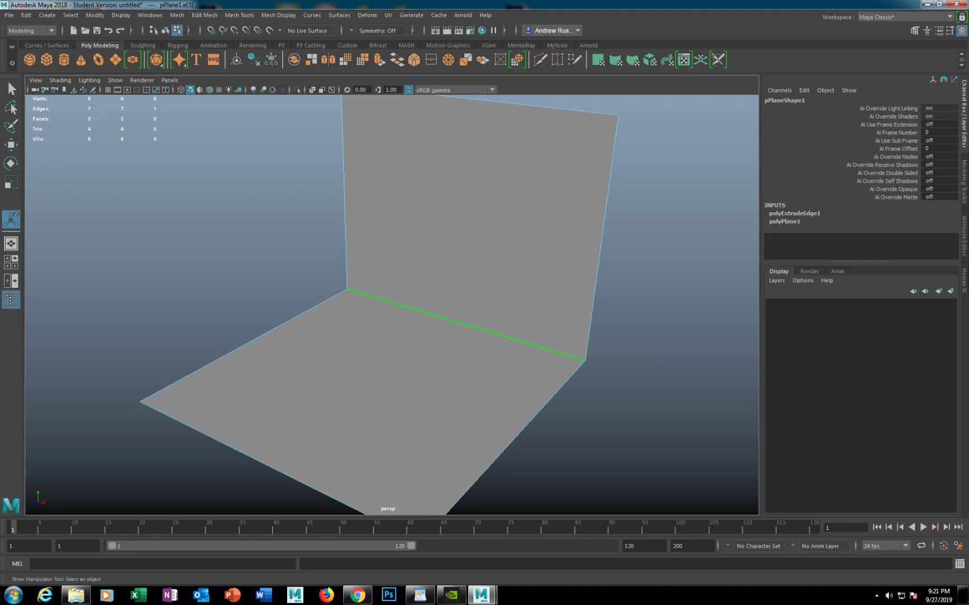
key(w)
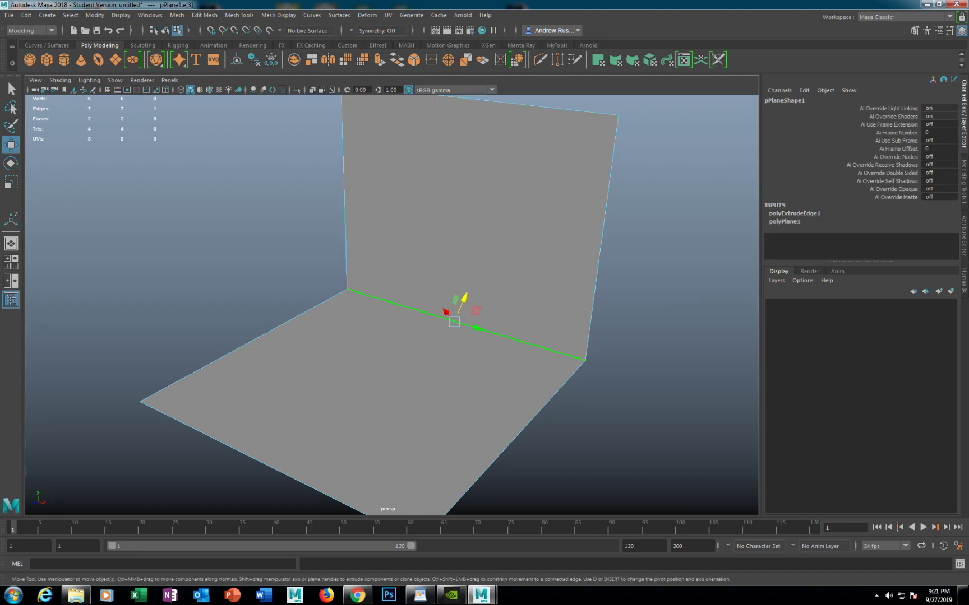
alt+drag(392, 336, 313, 286)
key(3)
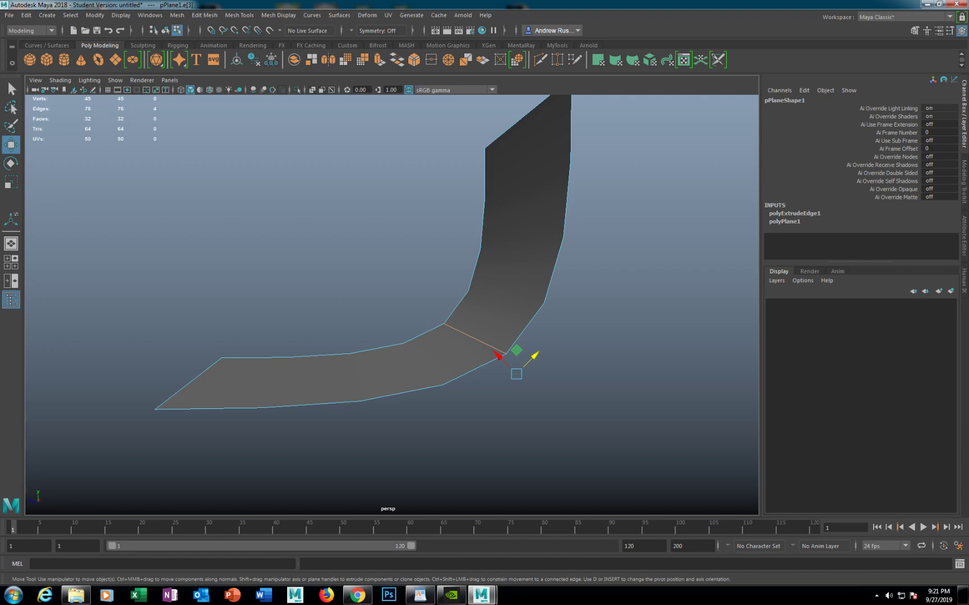
key(1)
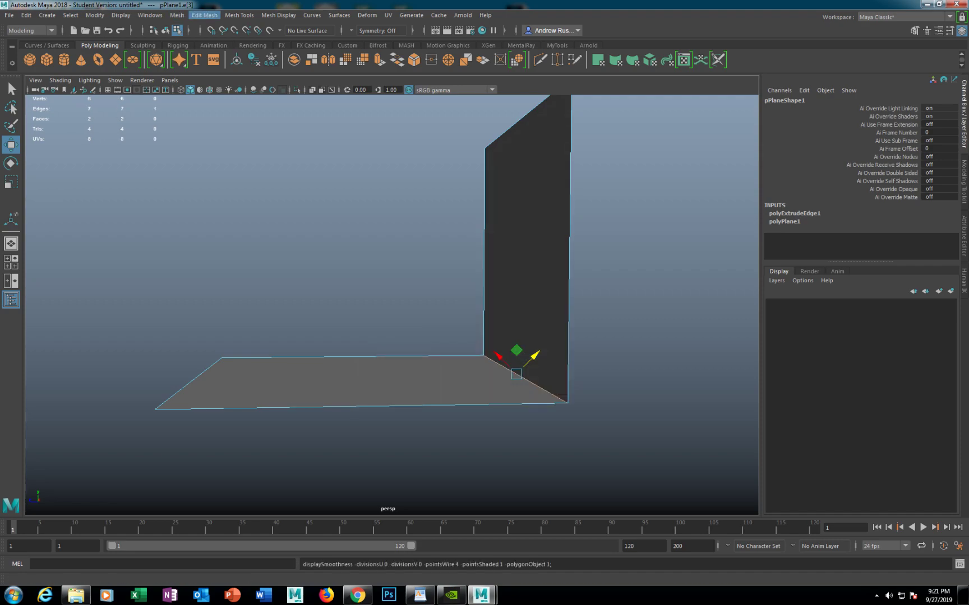
Bevel the selected corner edge with a fraction of 0.3 and reduce its number of segments.
click(204, 16)
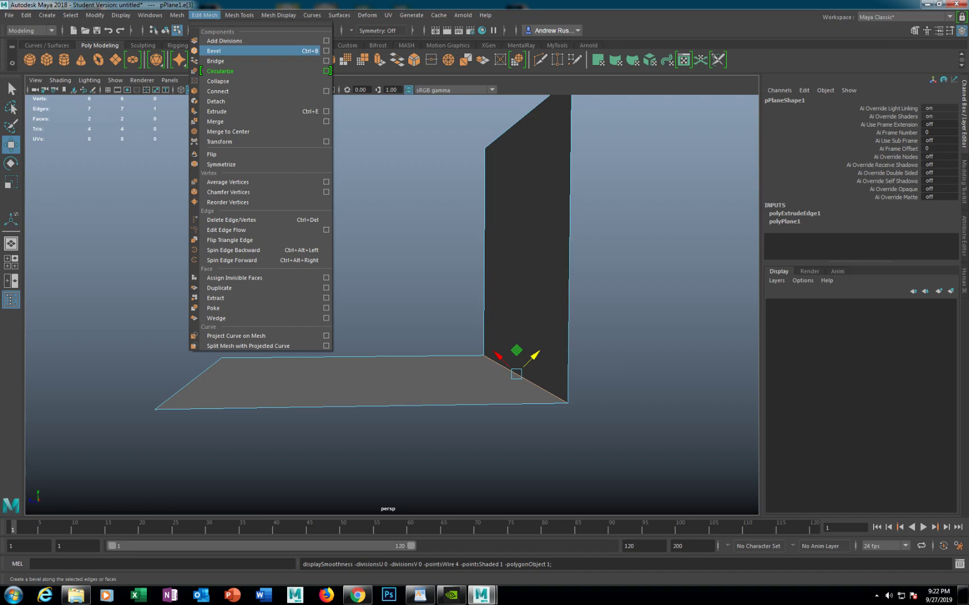
click(252, 51)
alt+drag(393, 303, 521, 353)
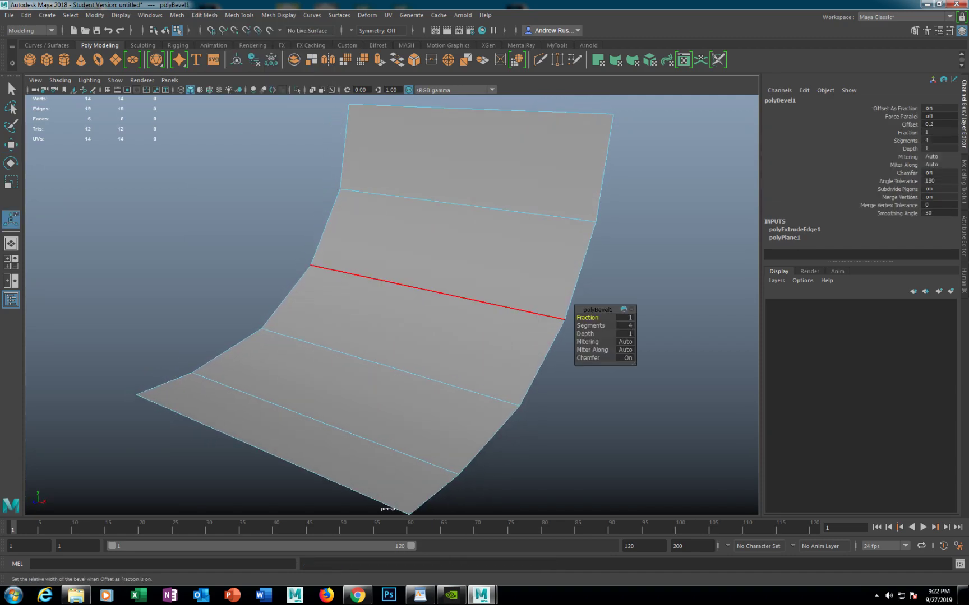
drag(586, 317, 546, 318)
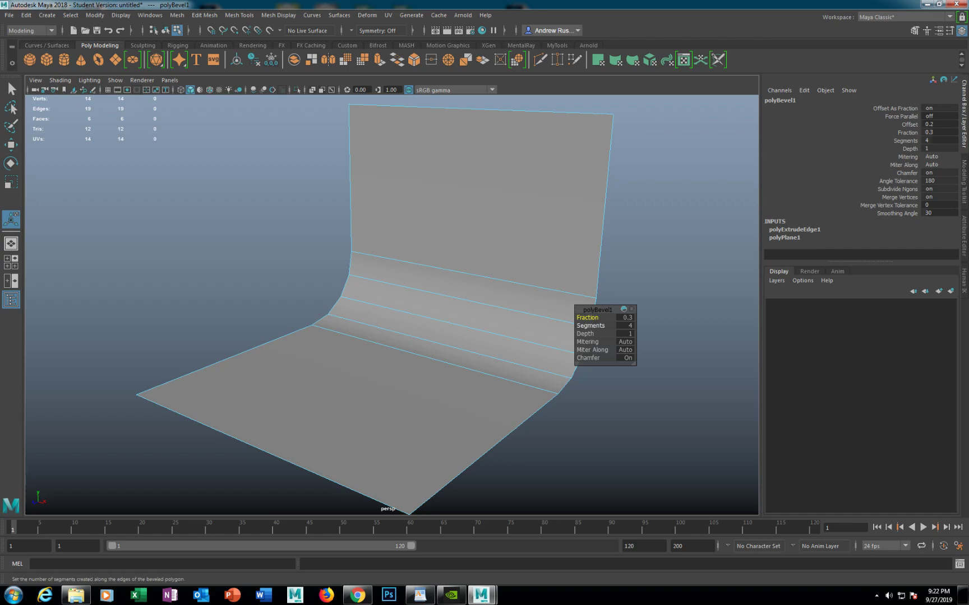
click(590, 325)
drag(590, 326, 578, 325)
Return the backdrop to object mode, turn on its smooth mesh preview and deselect it.
mouse_move(476, 308)
alt+mouse_down()
mouse_move(396, 307)
mouse_move(490, 295)
alt+mouse_up()
right_click(490, 294)
right_drag(490, 294, 539, 279)
key(3)
click(392, 246)
alt+drag(392, 247, 555, 317)
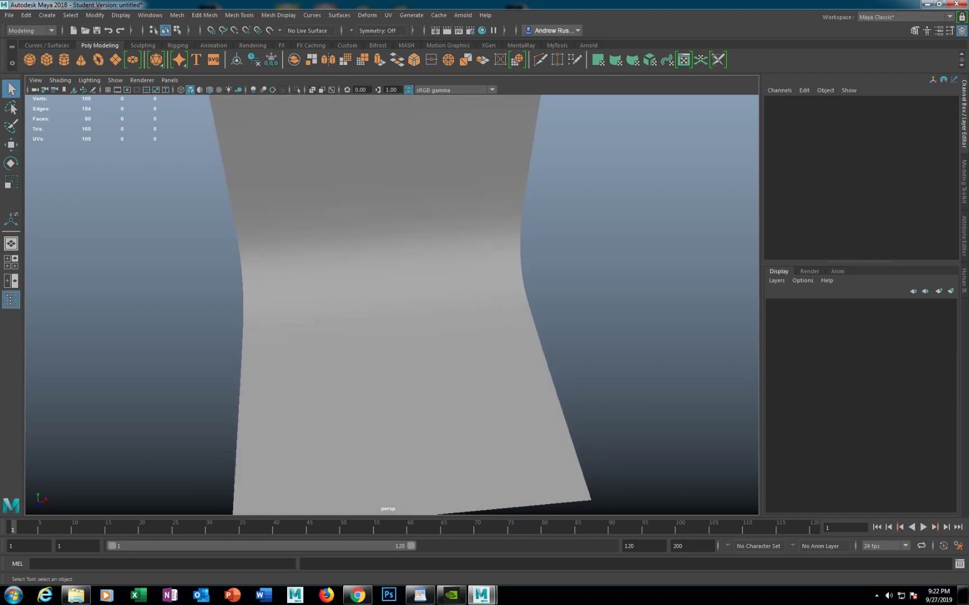
alt+middle_drag(554, 317, 630, 271)
alt+drag(629, 271, 579, 245)
alt+middle_drag(579, 244, 549, 255)
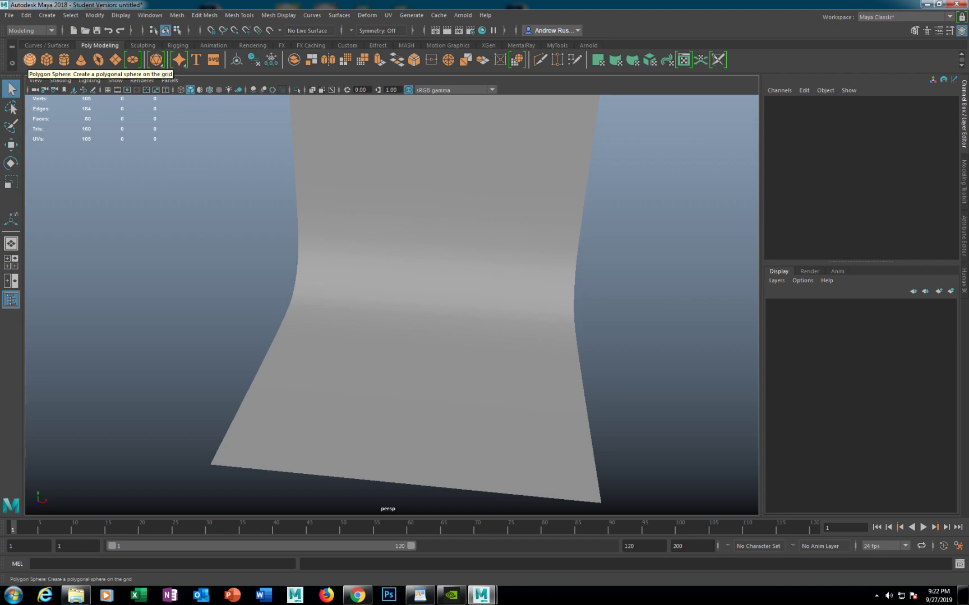
Create a polygon sphere and move it onto the backdrop floor at about X -8.34, Y 1.06.
click(30, 60)
scroll(425, 366, down, 5)
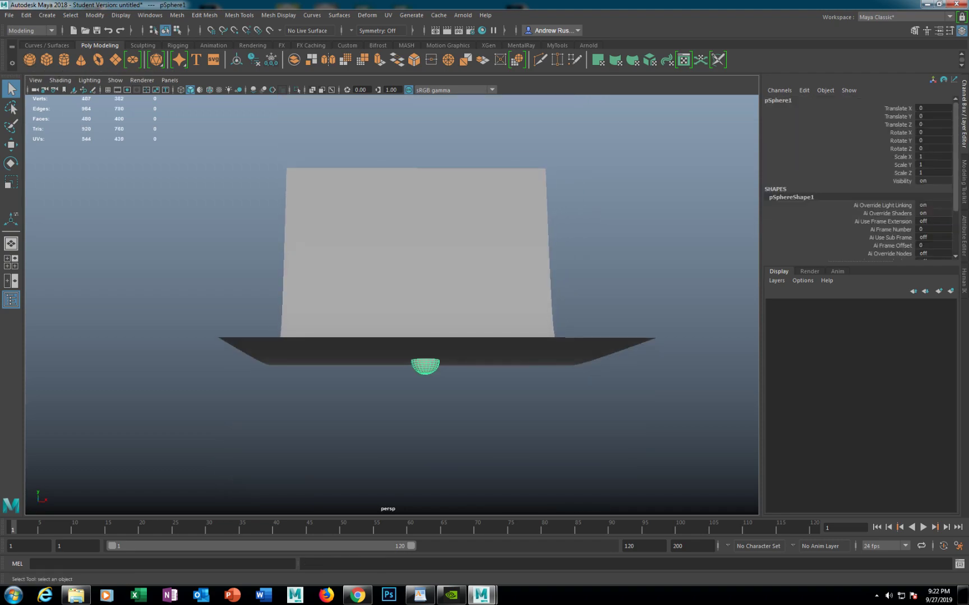
alt+drag(425, 366, 426, 387)
key(w)
drag(425, 339, 332, 349)
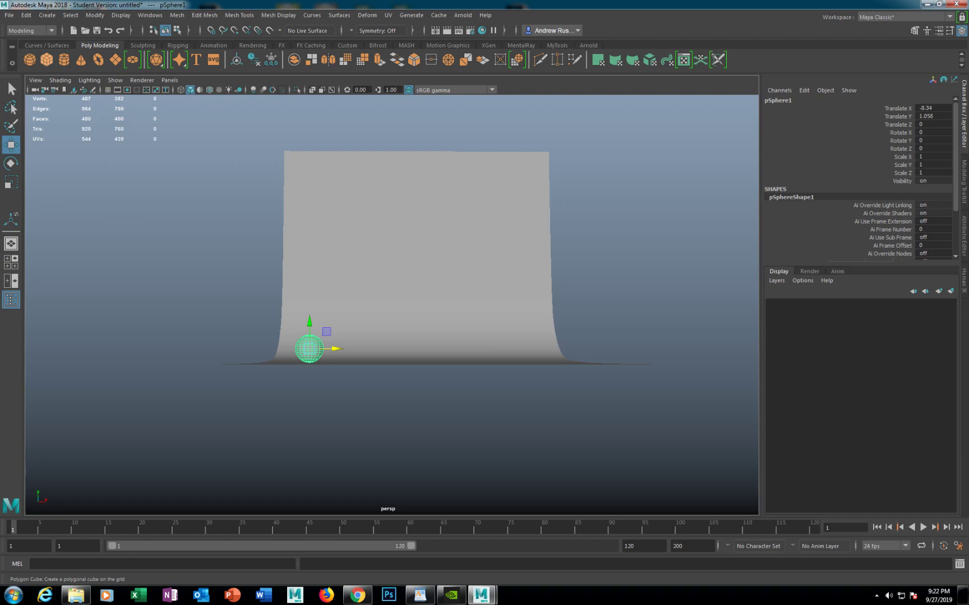
Create a polygon cube and place it on the floor beside the sphere at about X -3.16, Y 0.58.
click(46, 60)
drag(424, 345, 351, 357)
alt+middle_drag(351, 357, 386, 335)
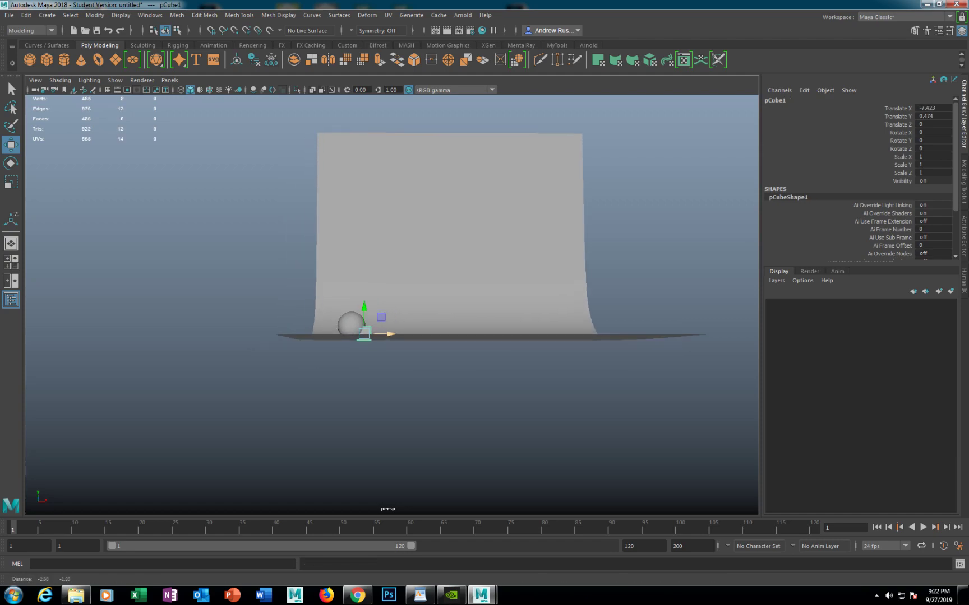
scroll(386, 335, up, 10)
drag(353, 402, 434, 401)
mouse_move(434, 401)
alt+mouse_down()
mouse_move(477, 391)
mouse_move(447, 360)
mouse_move(446, 405)
alt+mouse_up()
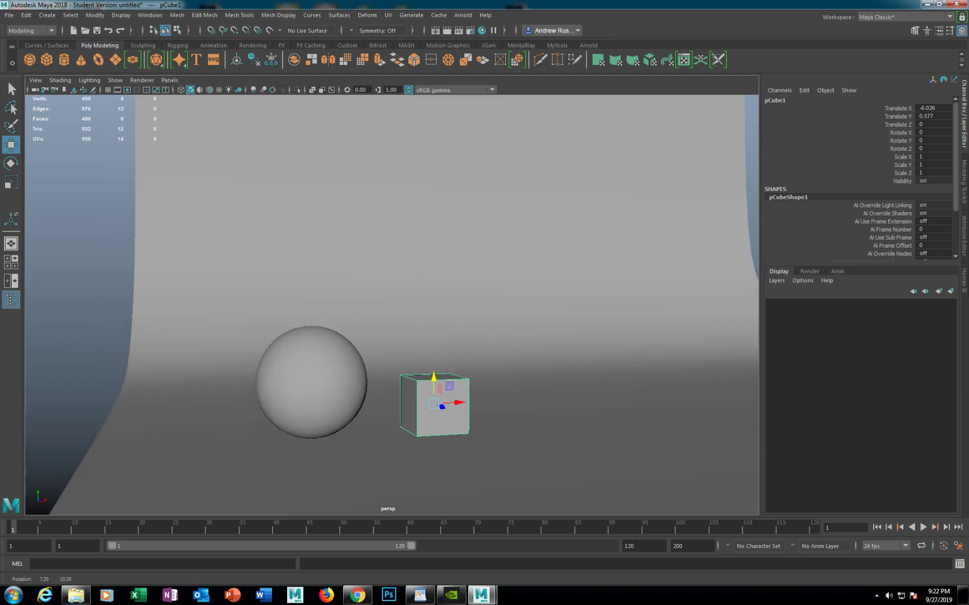
scroll(392, 305, down, 3)
alt+drag(447, 364, 446, 393)
scroll(392, 305, down, 5)
drag(429, 356, 489, 354)
alt+middle_drag(488, 353, 404, 330)
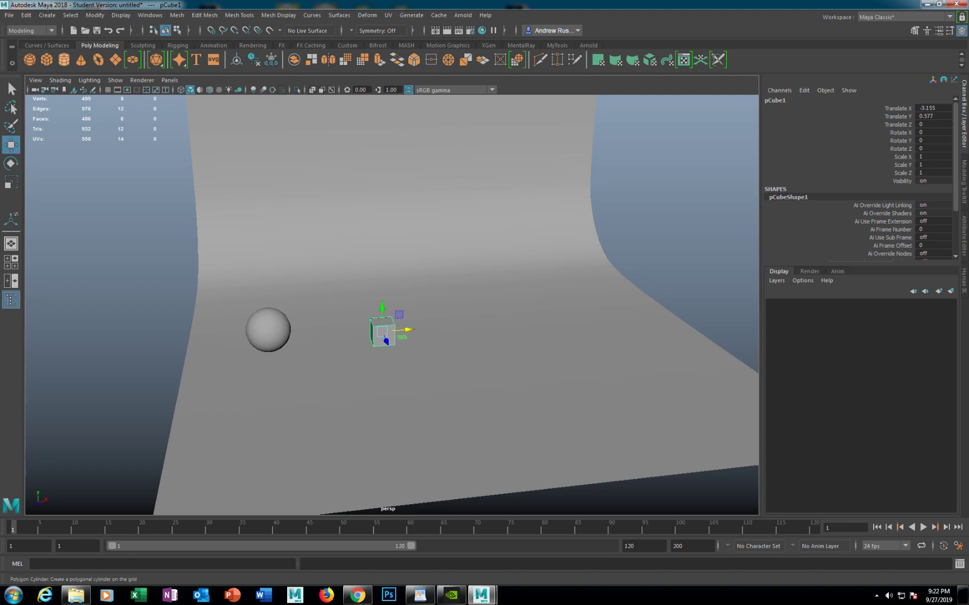
Create a polygon cylinder raised to about Y 1.06, and a cone beside it at about X 2.91, Y 1.1.
click(63, 59)
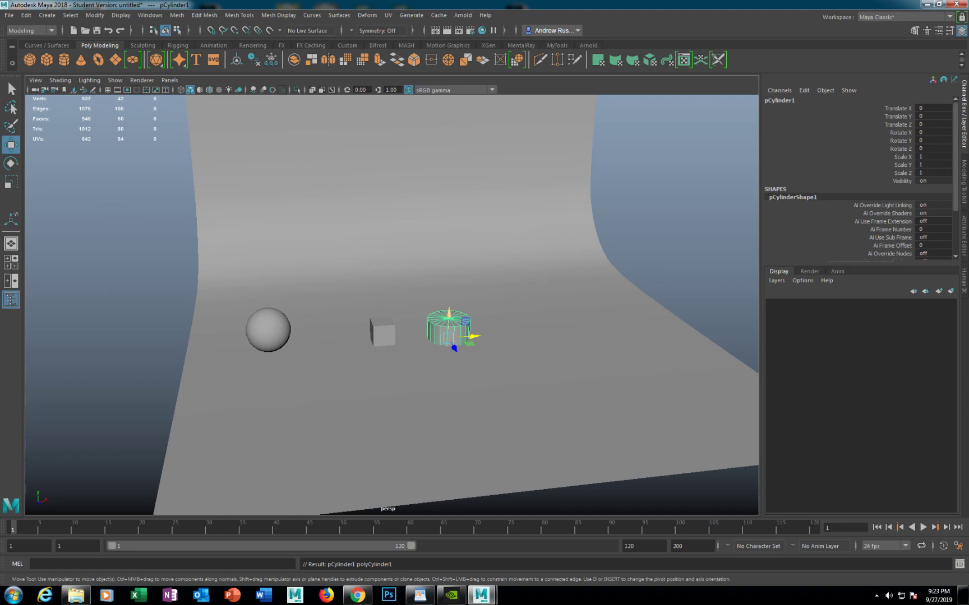
alt+drag(449, 314, 449, 291)
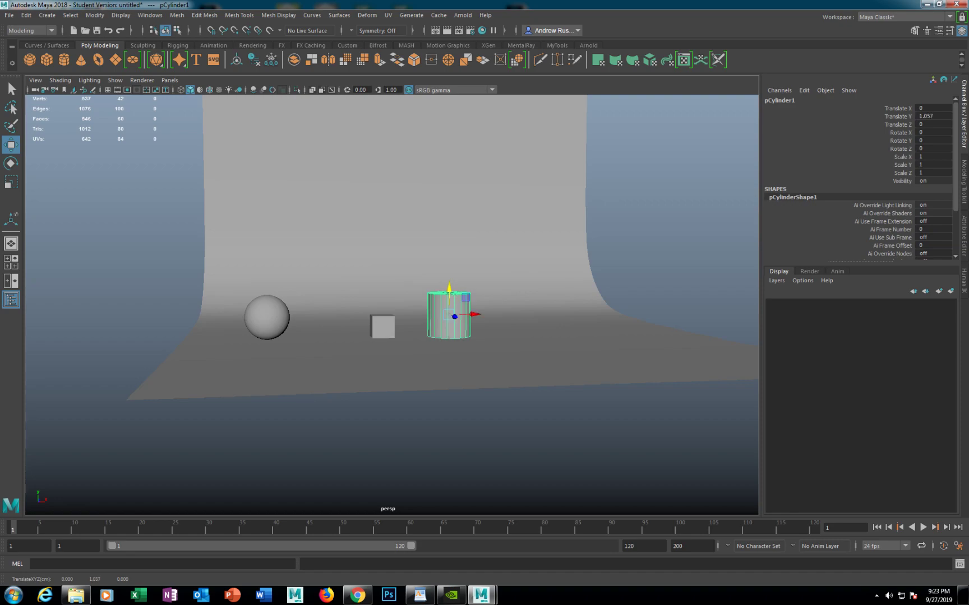
click(81, 60)
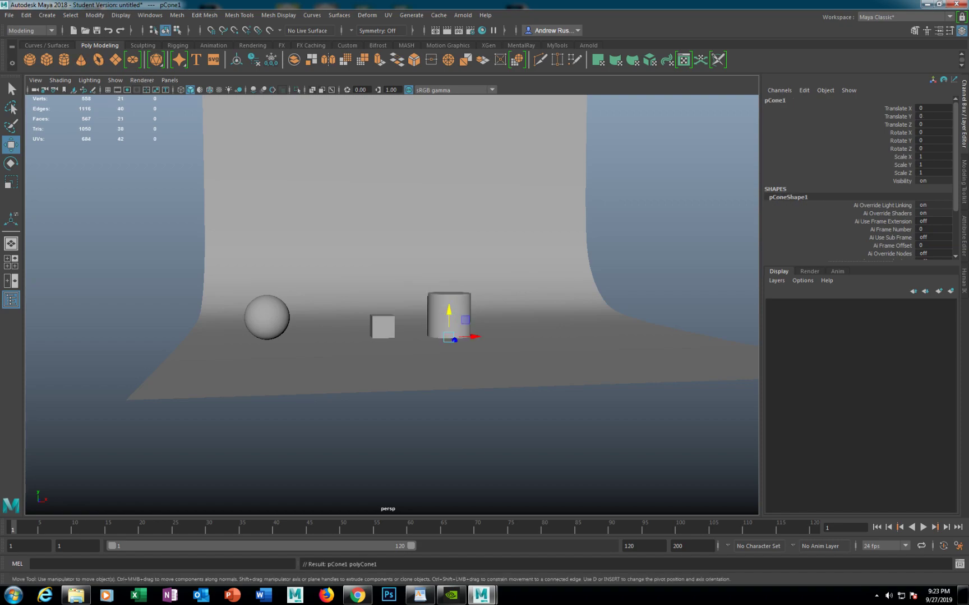
drag(465, 320, 509, 288)
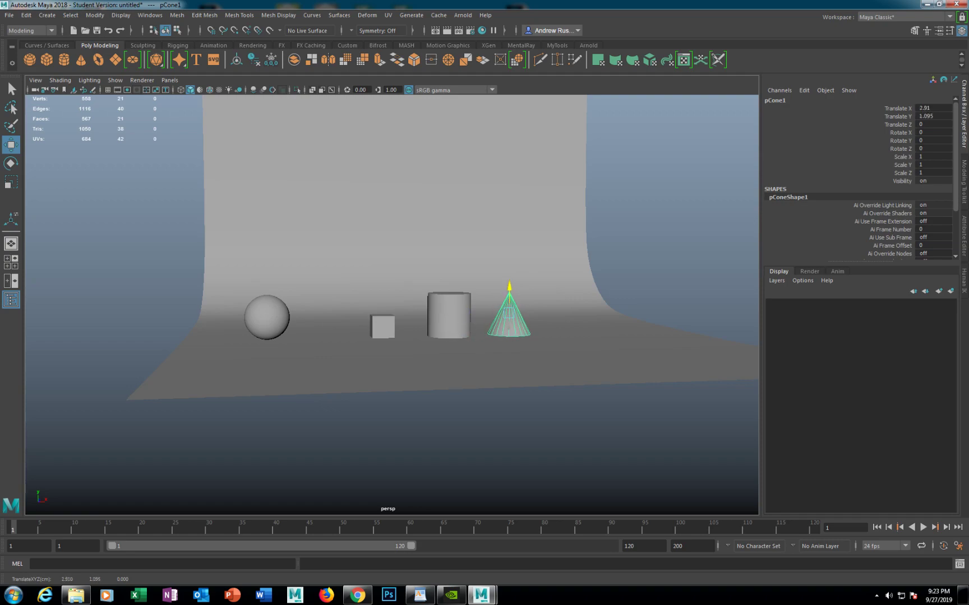
Move the sphere closer to the cube at about X -5.97, and add a polygon torus beside the cone at about X 6.22, Y 0.47.
click(267, 317)
drag(291, 317, 345, 317)
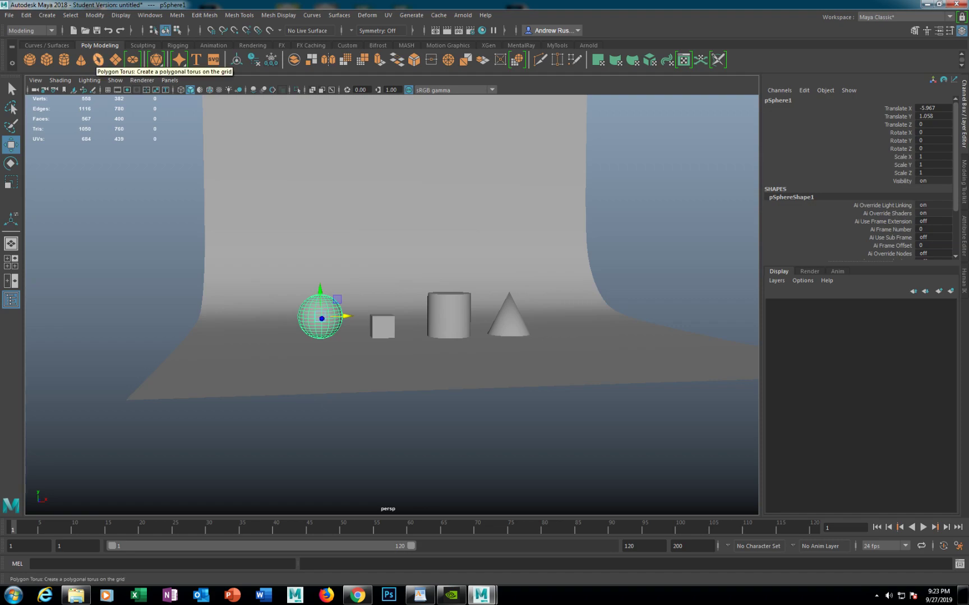
click(98, 60)
alt+middle_drag(451, 314, 303, 331)
drag(302, 328, 442, 364)
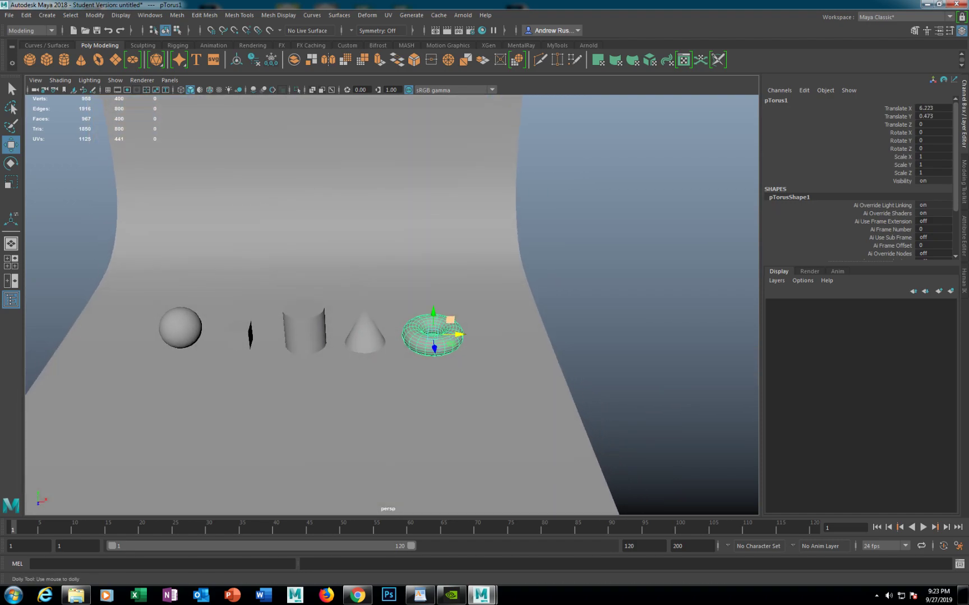
Show the viewport with all scene lights and create an Arnold area light.
alt+right_drag(441, 363, 387, 363)
alt+drag(386, 363, 425, 356)
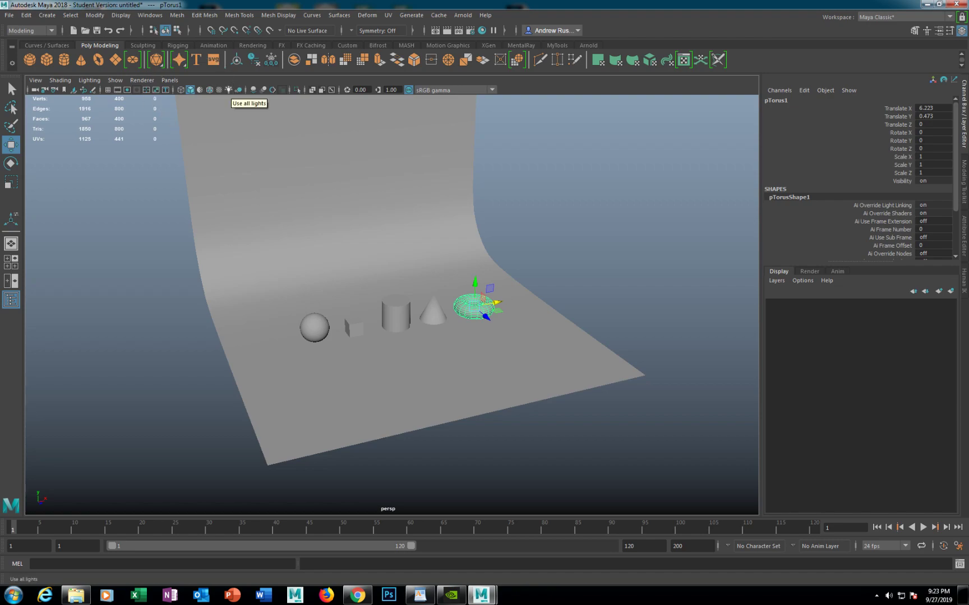
click(228, 89)
alt+drag(392, 280, 517, 240)
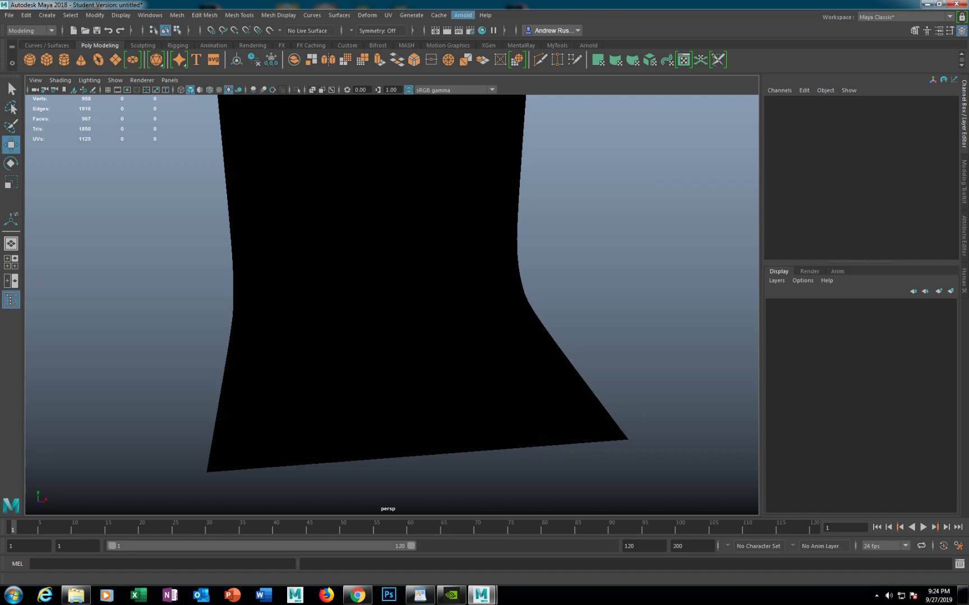
click(462, 16)
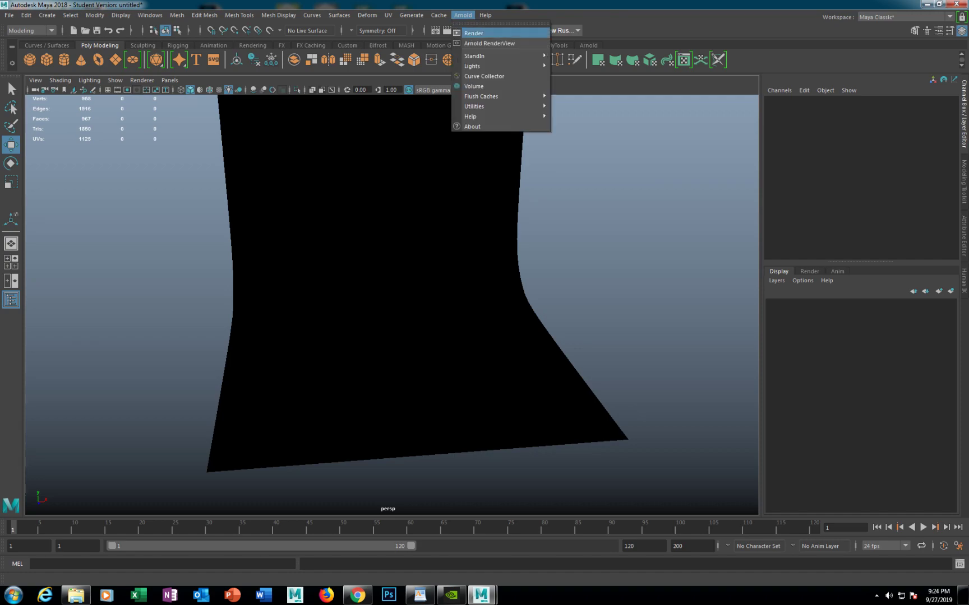
mouse_move(475, 66)
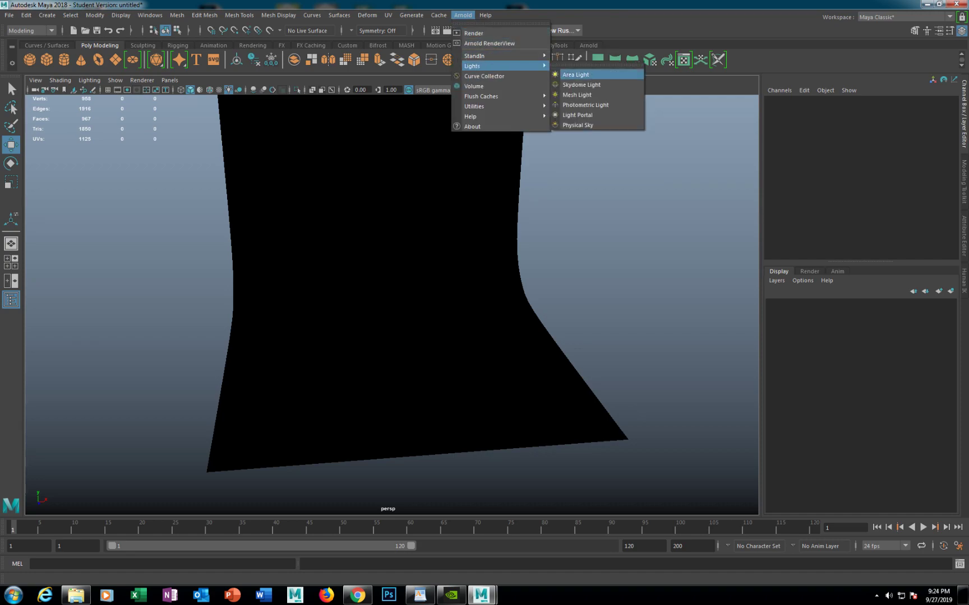
click(576, 75)
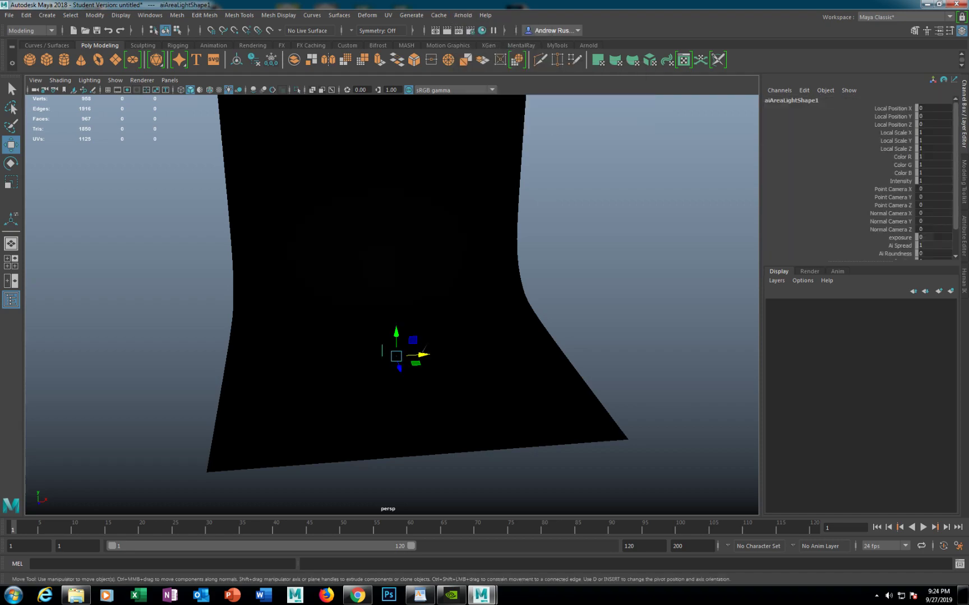
Lift the area light above the primitives and tilt it about -58 degrees around X toward the backdrop floor.
key(alt)
drag(396, 336, 531, 314)
drag(424, 299, 460, 261)
alt+drag(486, 264, 453, 290)
key(e)
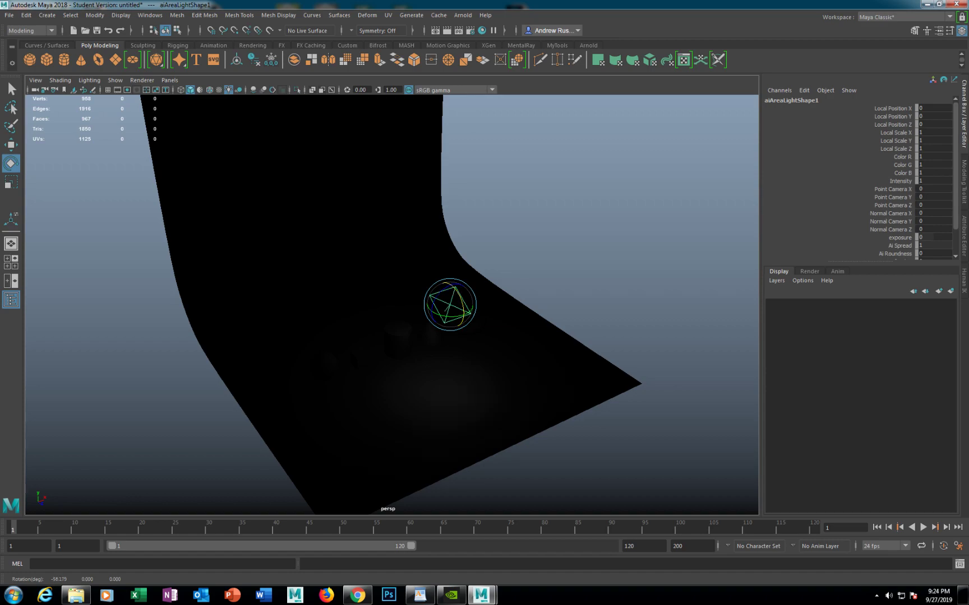
Display the area light's attributes, try an exposure of 10 and reduce it to 4.
key(ctrl+a)
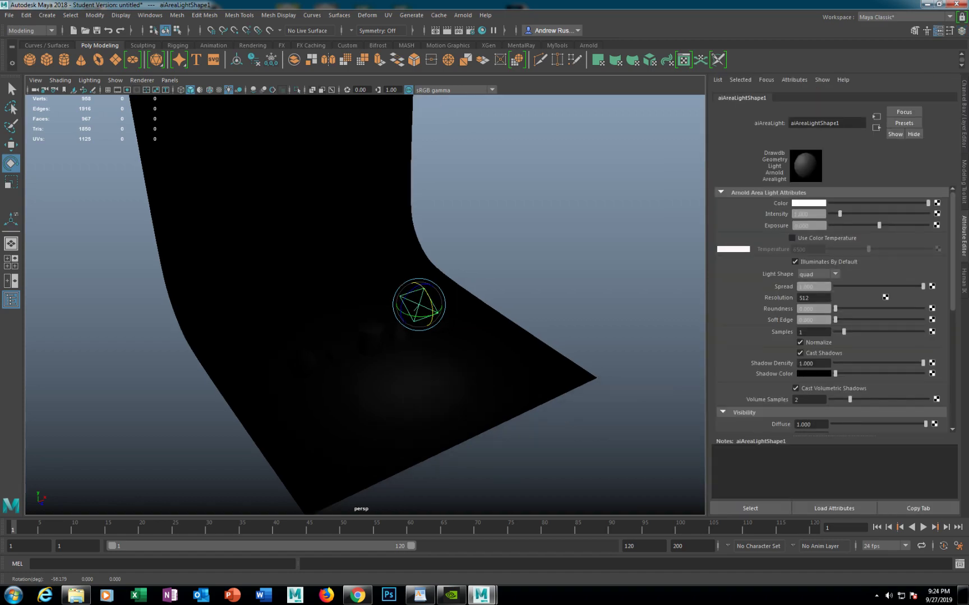
drag(810, 226, 794, 226)
text(10)
key(Return)
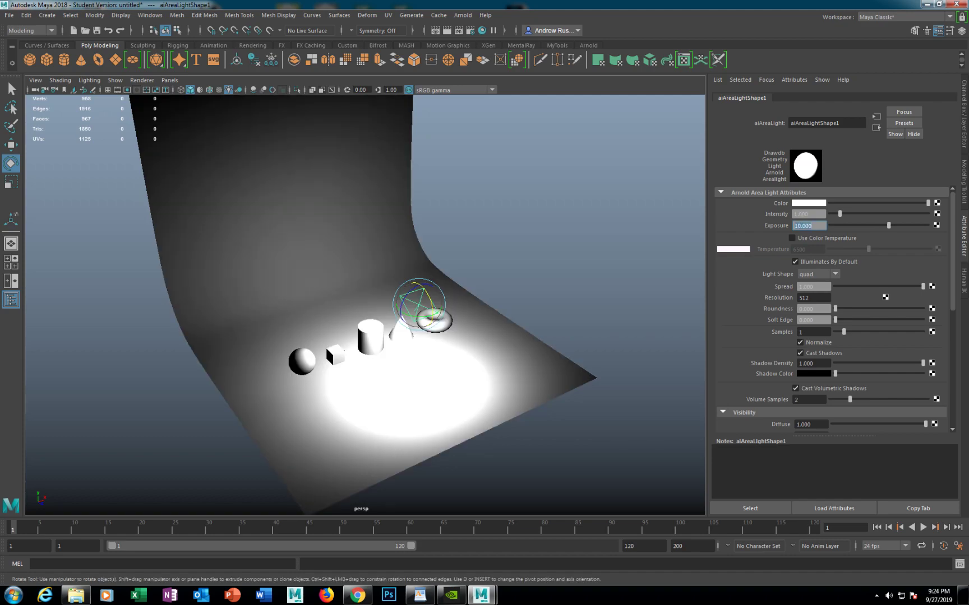
text(4)
key(Return)
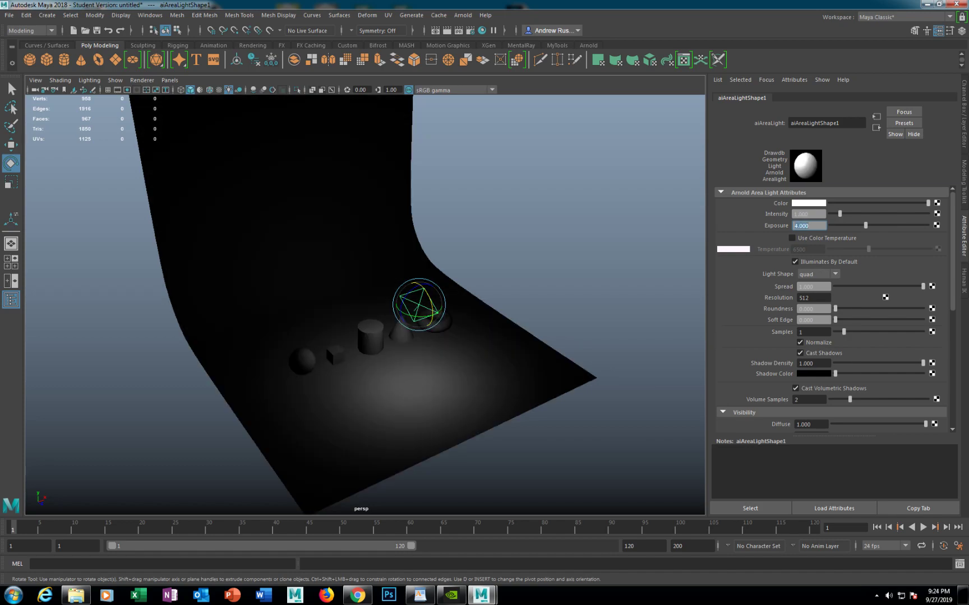
Tilt the area light further around X so it shines down toward the row of primitives and the backdrop.
alt+drag(364, 303, 462, 244)
key(w)
key(e)
key(w)
key(e)
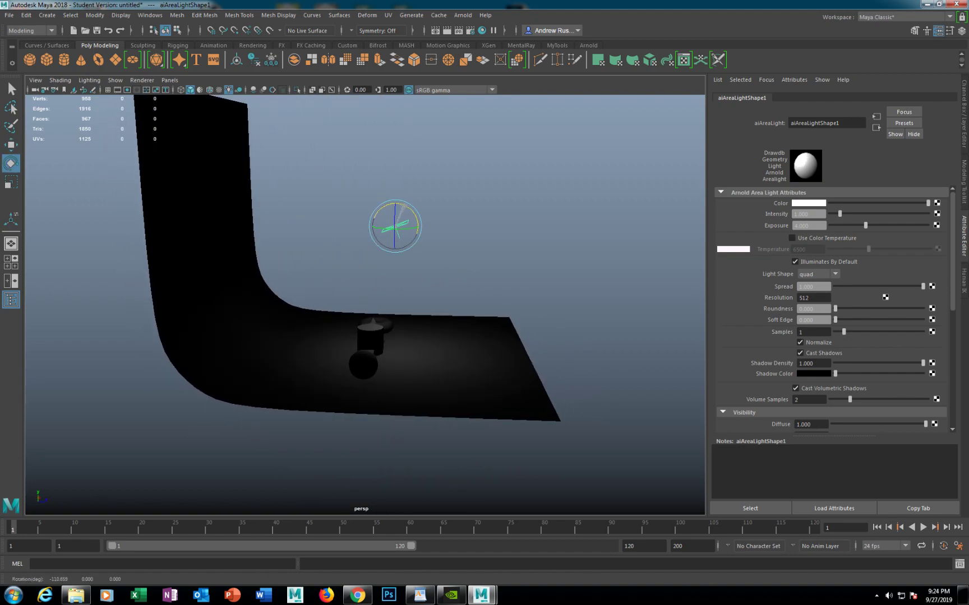
Raise the area light higher above the primitives and set the Move tool's orientation to World.
key(w)
drag(403, 200, 405, 140)
key(w)
alt+drag(405, 147, 336, 158)
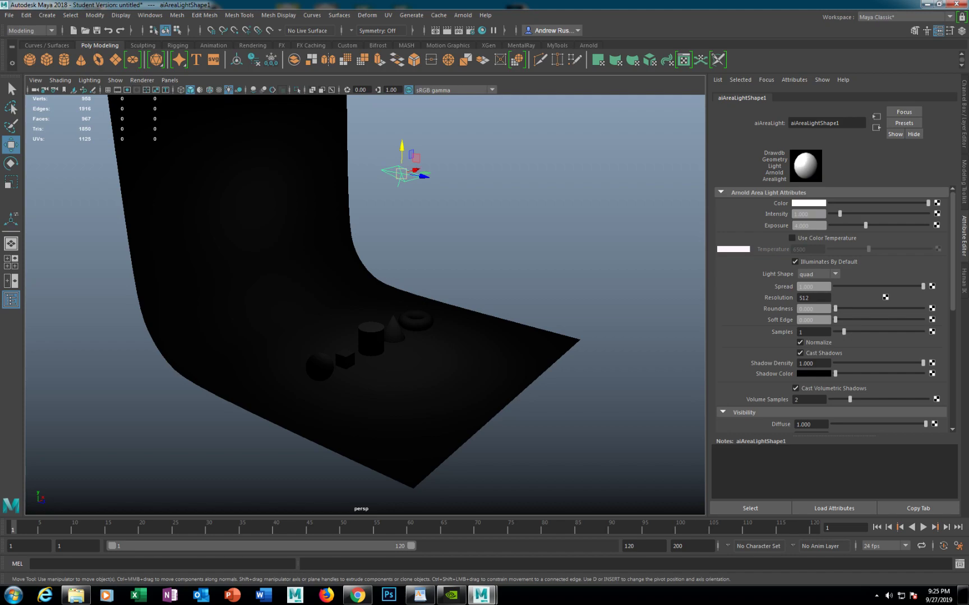
click(404, 173)
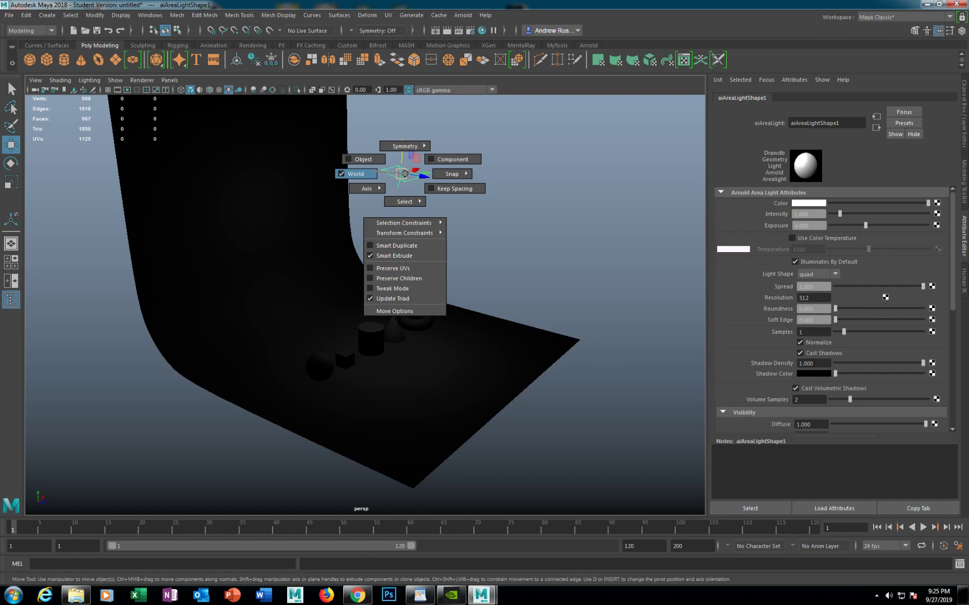
click(356, 174)
alt+drag(364, 306, 365, 326)
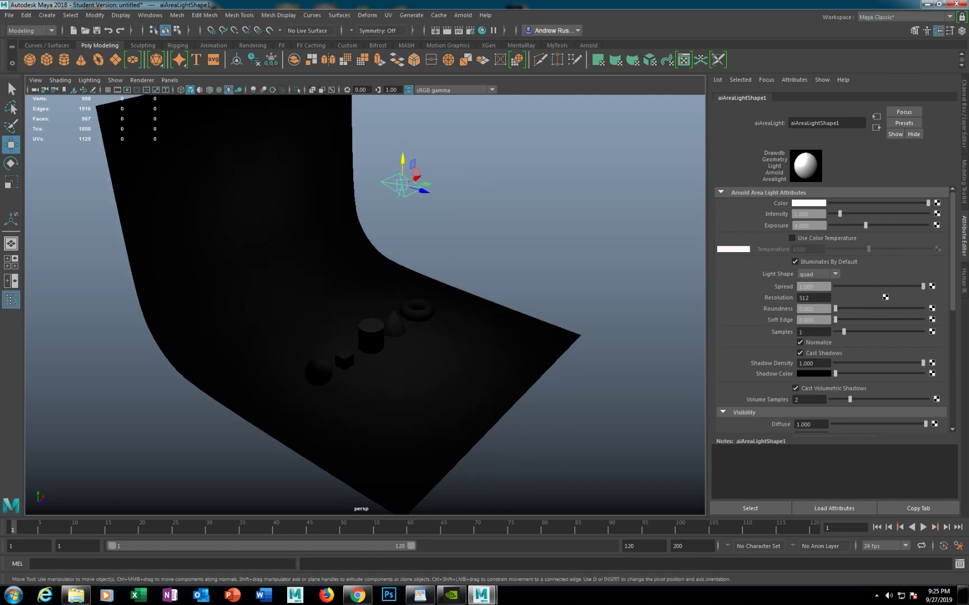
Set the overhead area light's exposure to 6.
double_click(802, 225)
text(6)
key(Return)
alt+drag(342, 336, 318, 342)
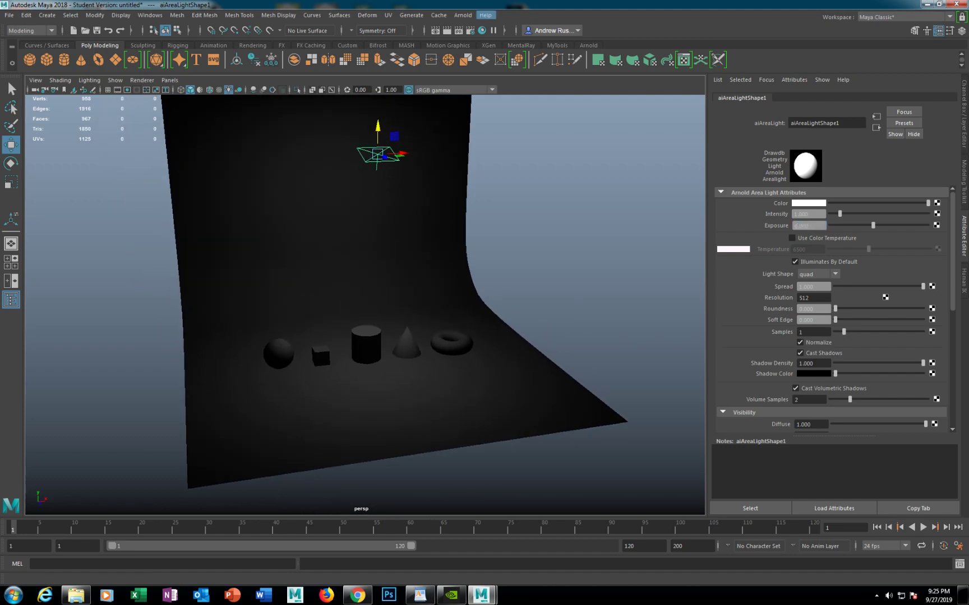
Open the Arnold RenderView, refresh the render of the lit scene and move the render window off the viewport.
click(463, 16)
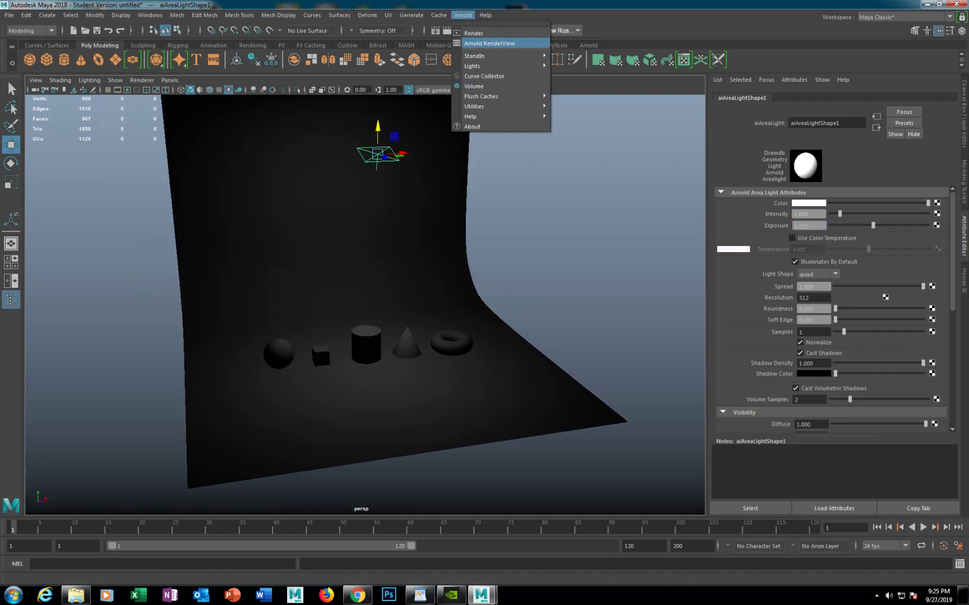
click(487, 43)
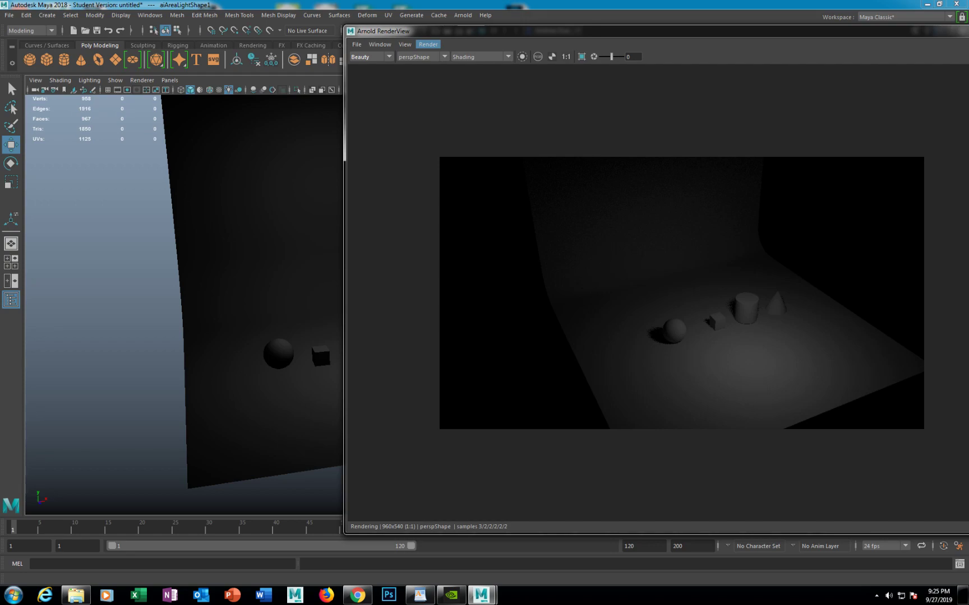
click(428, 45)
click(443, 75)
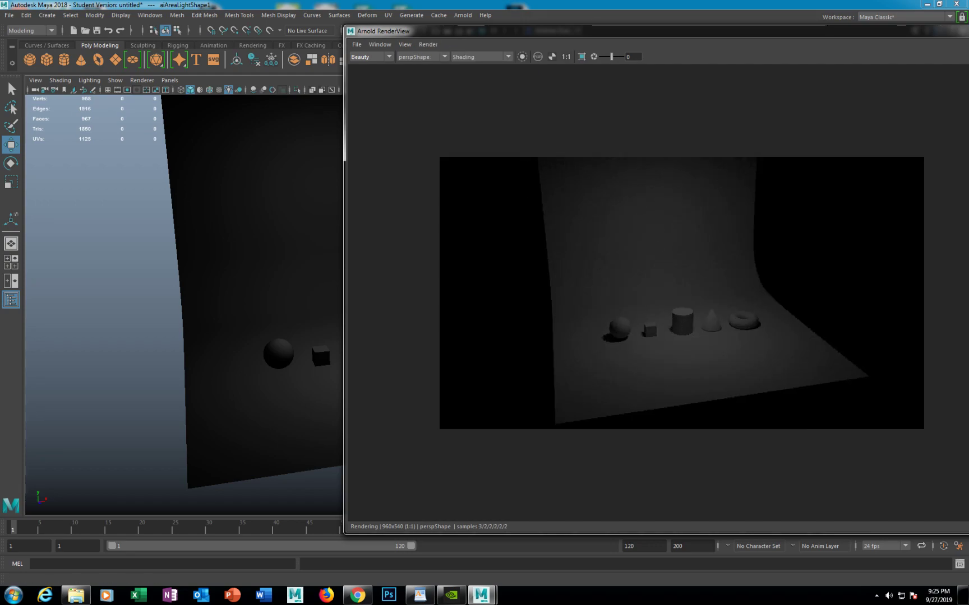
drag(514, 35, 637, 123)
Run an IPR render of the scene and lower the overhead area light slightly.
alt+drag(280, 252, 309, 259)
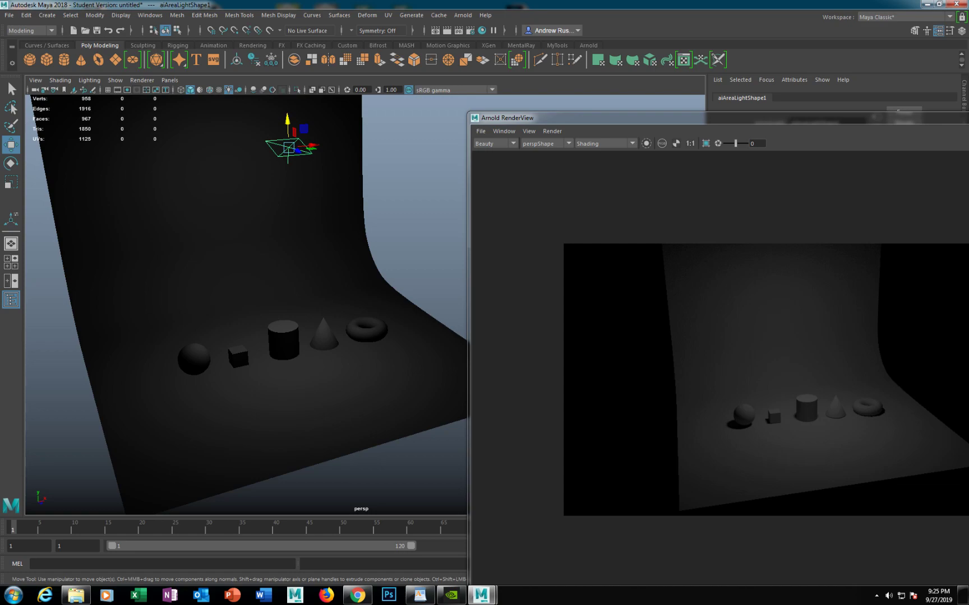
click(552, 131)
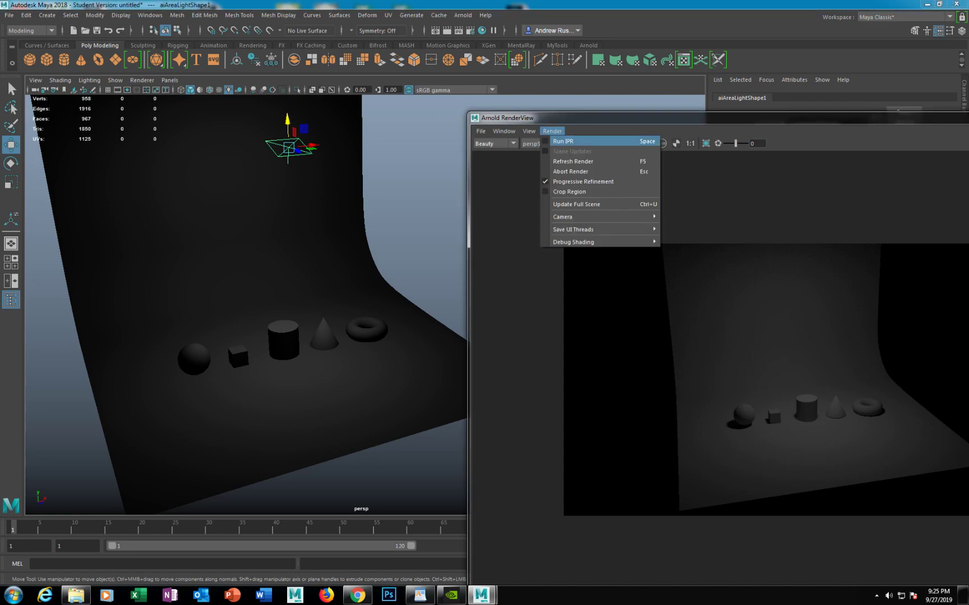
click(562, 141)
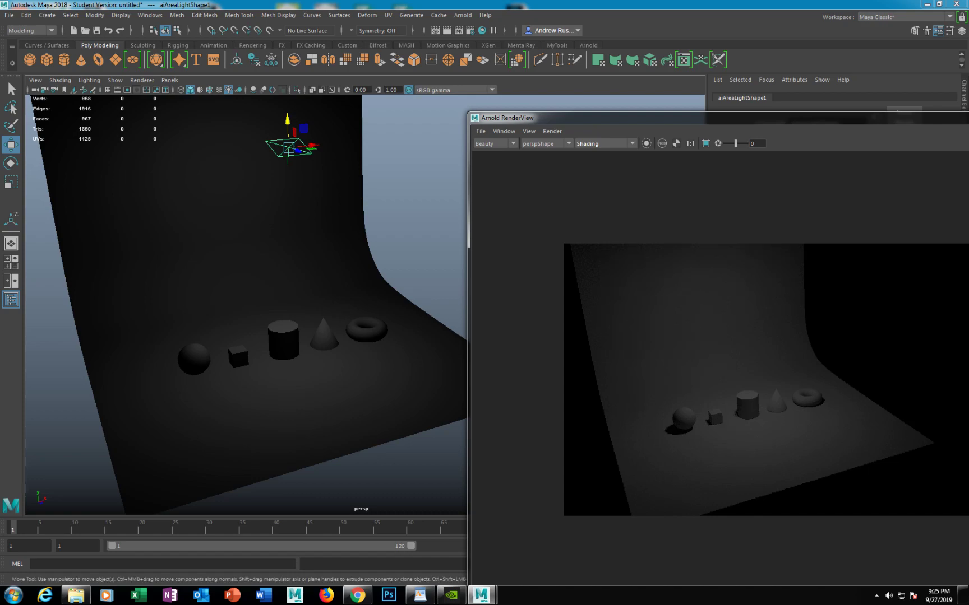
mouse_move(287, 121)
mouse_down()
mouse_move(296, 318)
mouse_move(288, 139)
mouse_up()
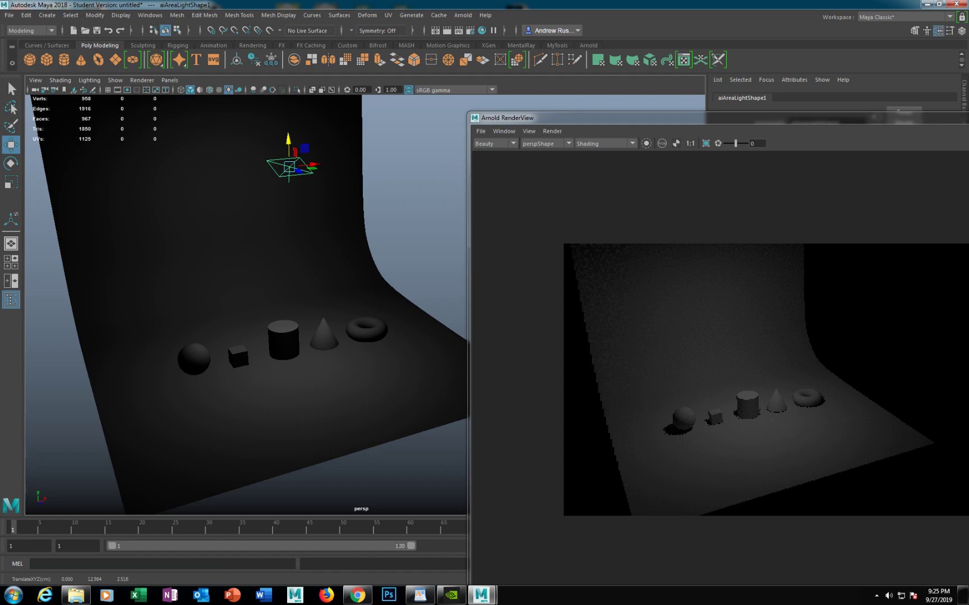
Examine the area light's attributes, including its shadow, visibility and light filter settings.
drag(634, 119, 968, 129)
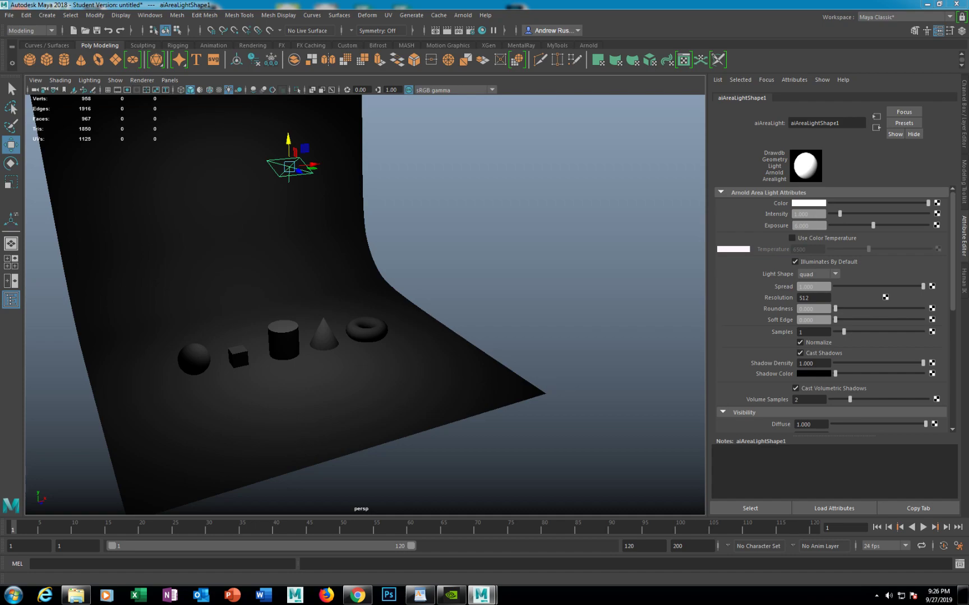
scroll(832, 309, down, 5)
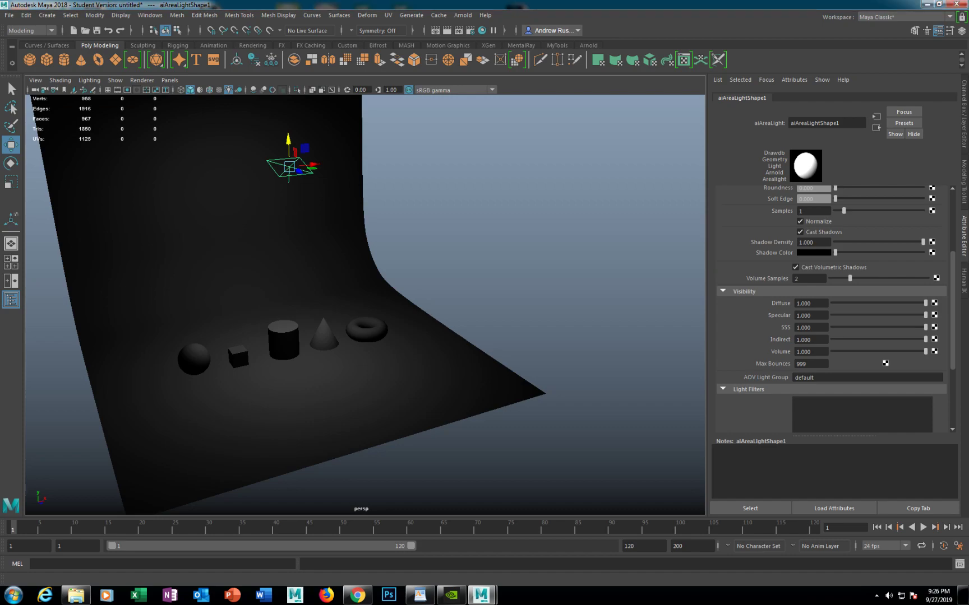
scroll(832, 309, down, 5)
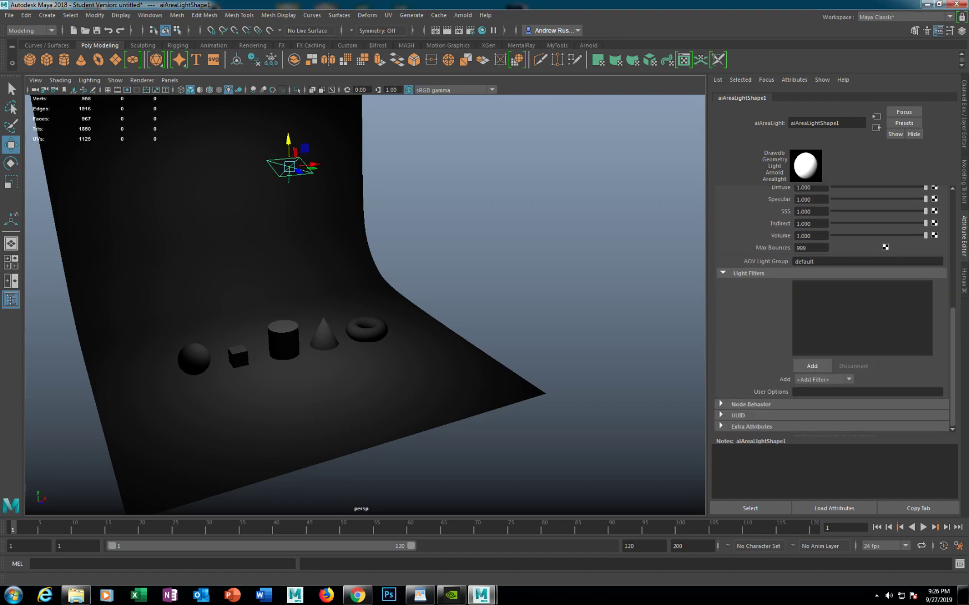
scroll(882, 270, up, 7)
scroll(832, 308, up, 3)
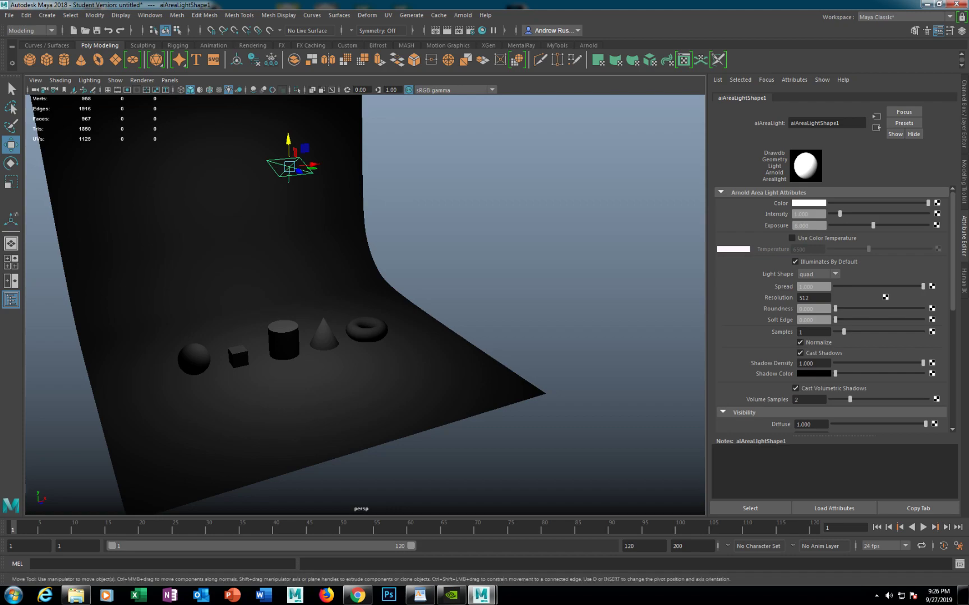
Bring the render preview back beside the scene, duplicate the area light and move the copy to about X 9.72.
drag(968, 107, 670, 73)
drag(314, 165, 327, 164)
alt+middle_drag(327, 164, 321, 168)
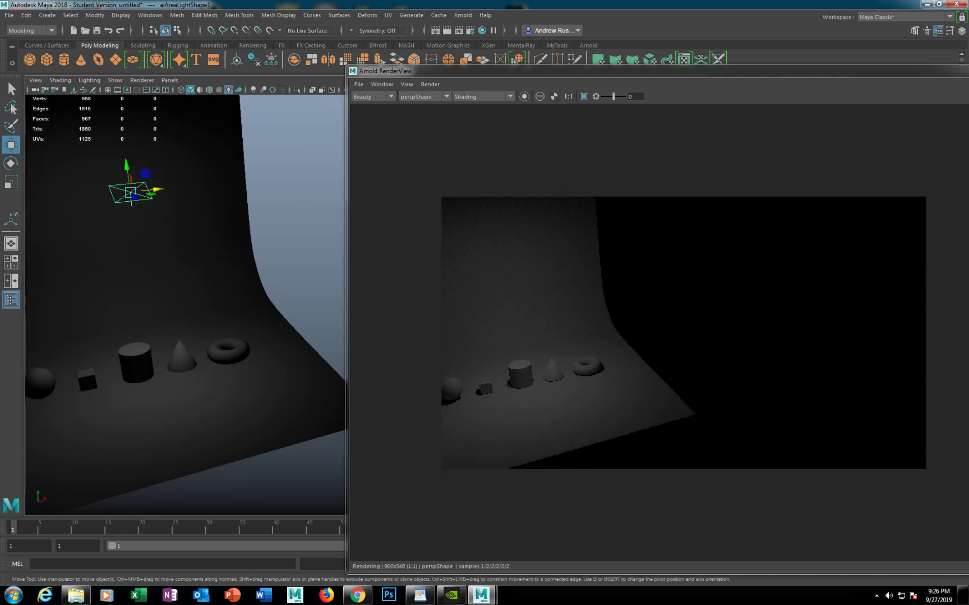
key(Return)
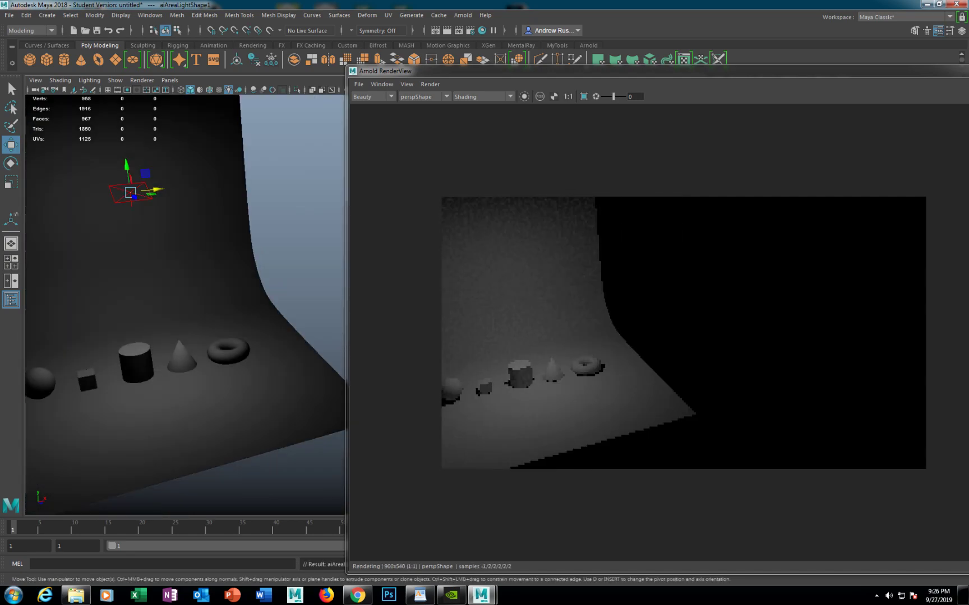
drag(157, 190, 303, 174)
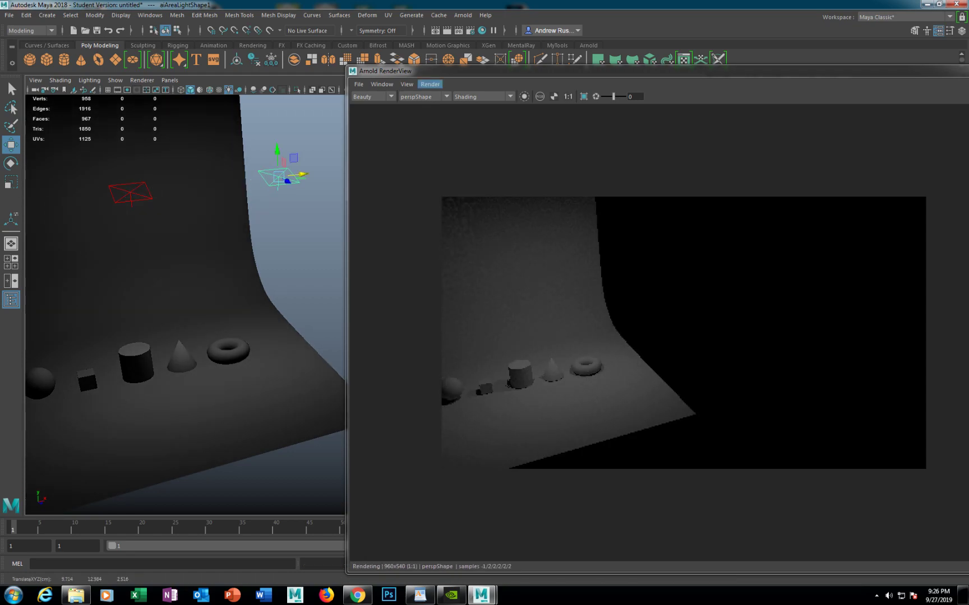
Stop the IPR render and minimize the Arnold RenderView.
click(430, 84)
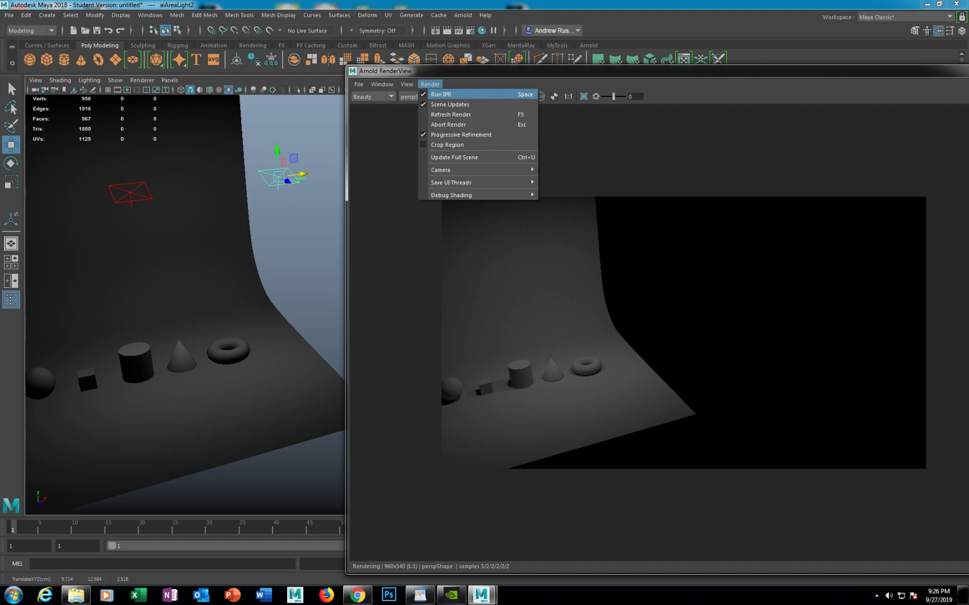
click(441, 95)
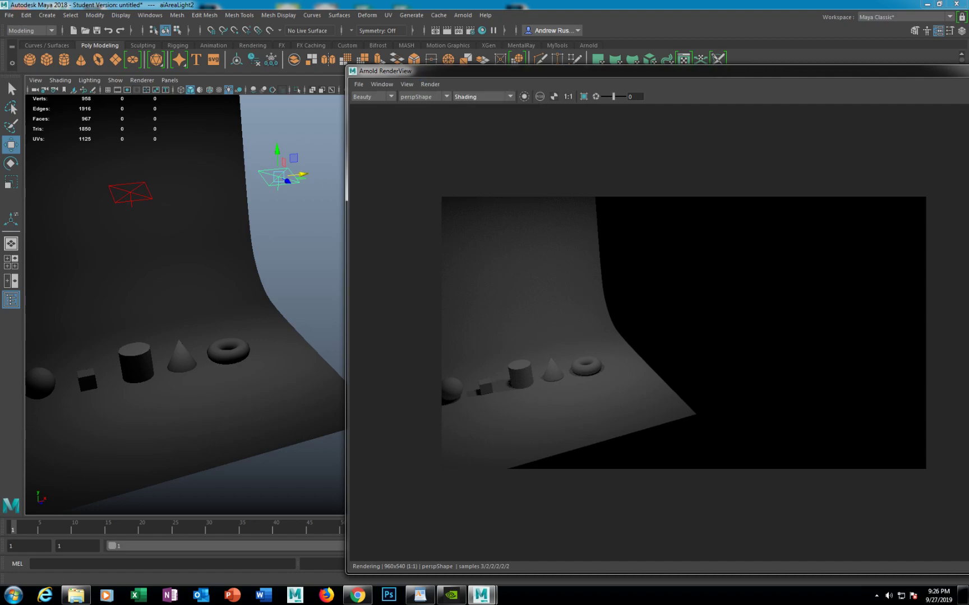
drag(785, 71, 675, 71)
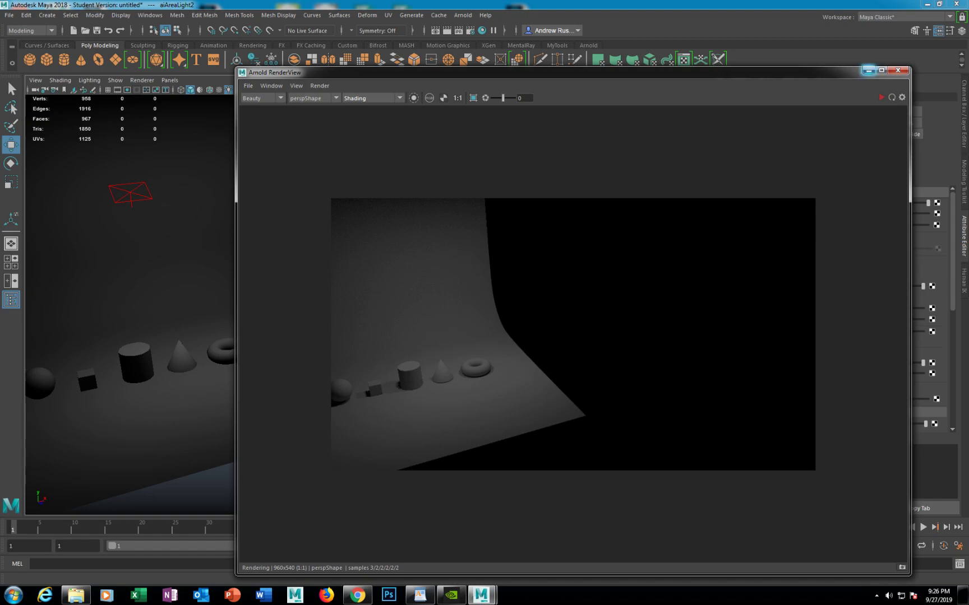
click(869, 70)
Move the duplicated area light down beside the torus end of the backdrop and rotate it toward the primitives.
alt+drag(364, 303, 218, 297)
drag(405, 142, 580, 307)
key(e)
key(w)
drag(333, 298, 566, 249)
Enlarge the side area light and increase its exposure, keeping it upright and aimed at the primitives.
key(e)
key(r)
key(w)
key(e)
alt+middle_drag(392, 280, 471, 247)
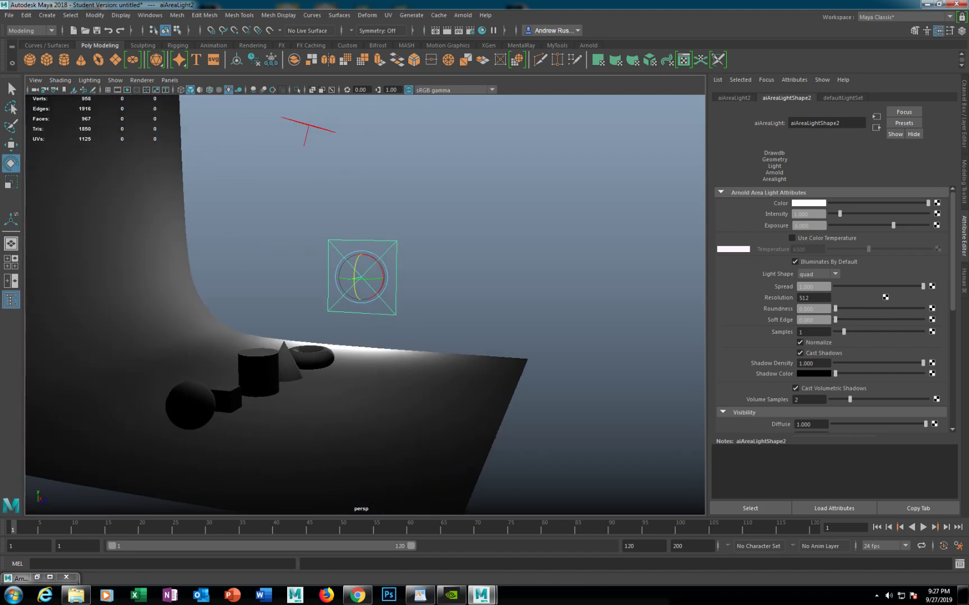
Adjust the side light's position so it stands beyond the torus end of the backdrop.
alt+drag(470, 247, 319, 249)
key(w)
drag(408, 251, 392, 224)
alt+middle_drag(392, 223, 579, 213)
alt+right_drag(579, 213, 533, 213)
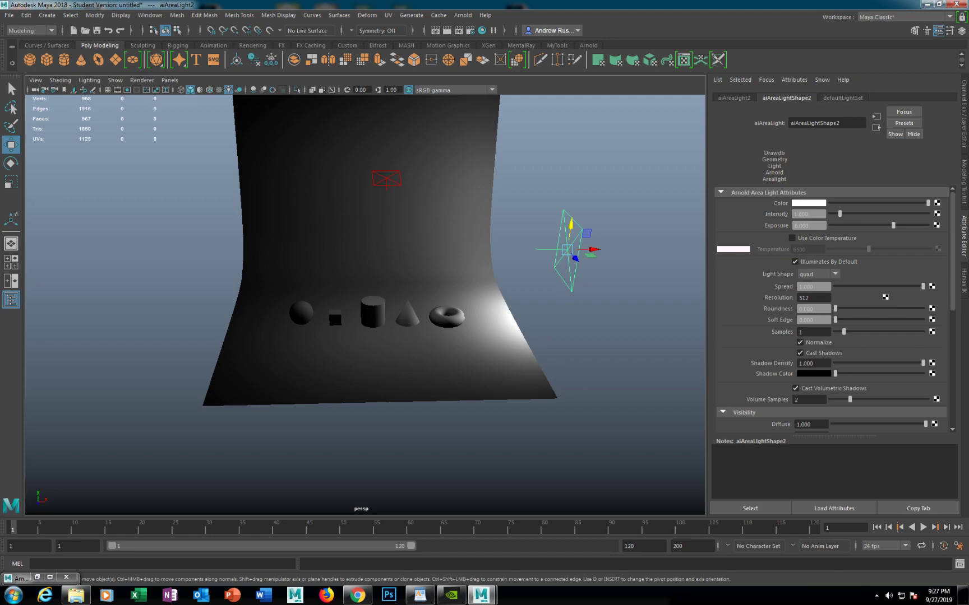
Duplicate the side light, move the copy to the sphere end of the backdrop and rotate it to face the primitives.
key(ctrl+d)
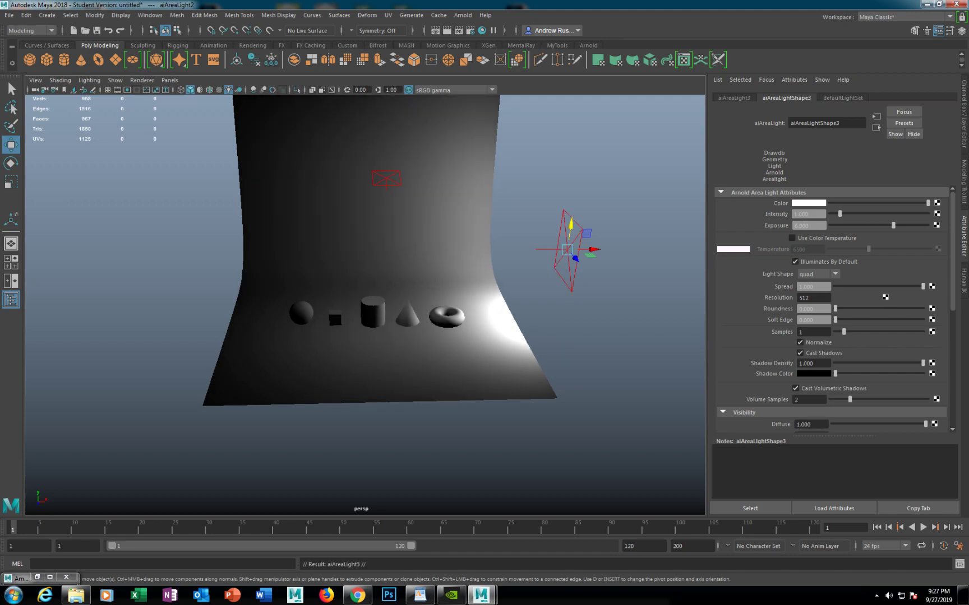
drag(589, 249, 186, 272)
key(e)
alt+drag(337, 280, 359, 286)
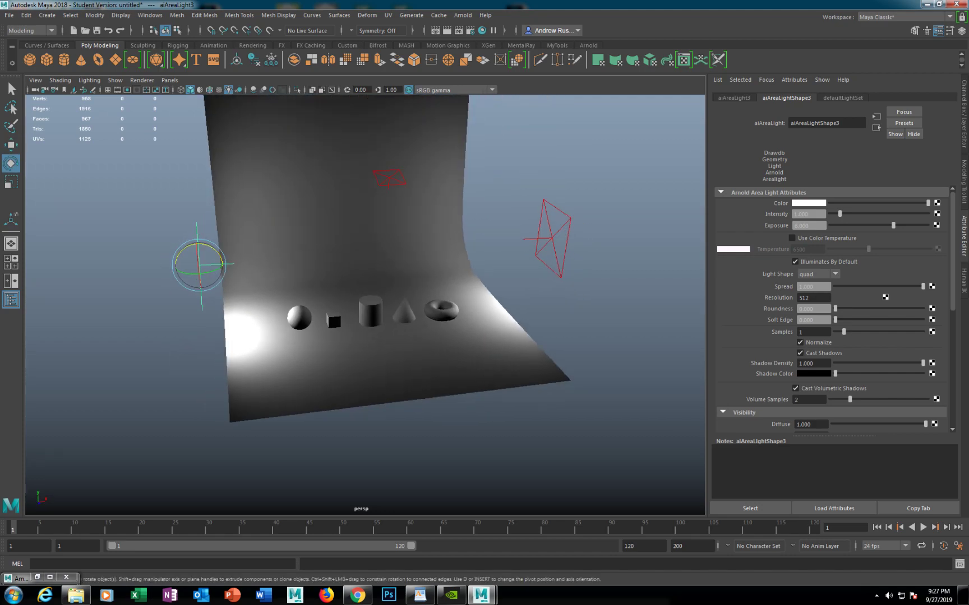
Render the whole backdrop in the Arnold render view with all three area lights.
click(462, 15)
click(488, 44)
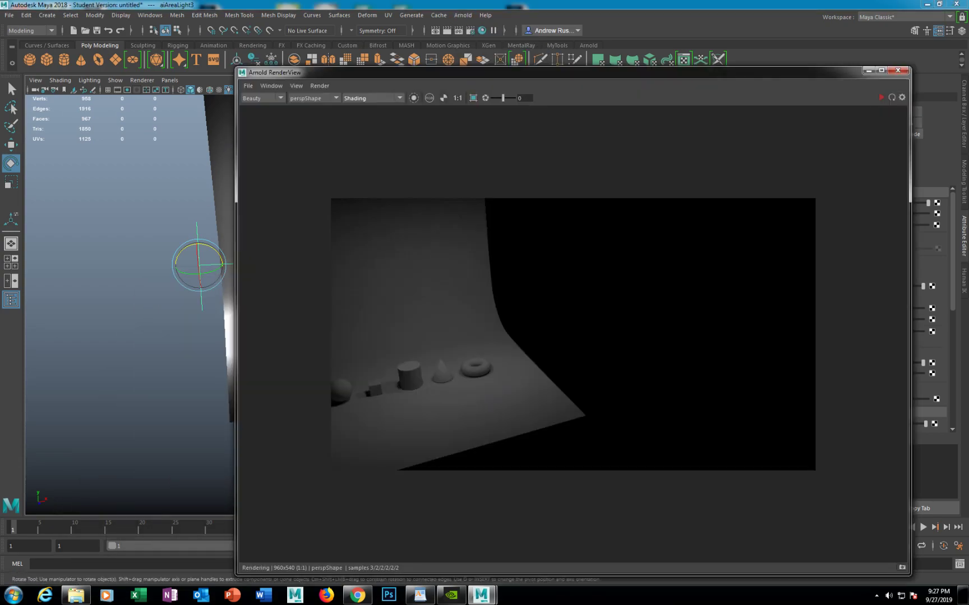
click(319, 85)
click(342, 115)
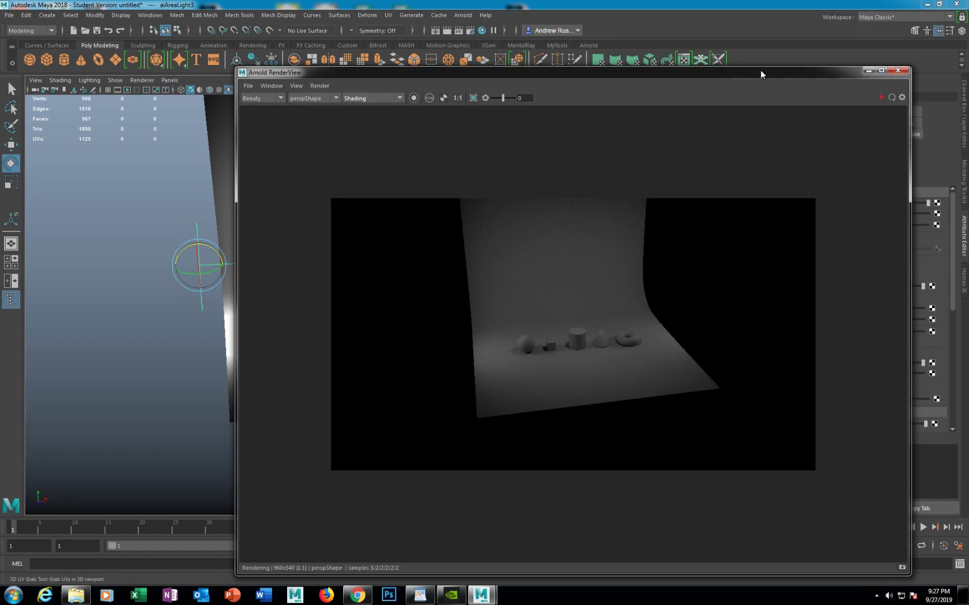
drag(762, 72, 826, 70)
click(384, 84)
click(407, 124)
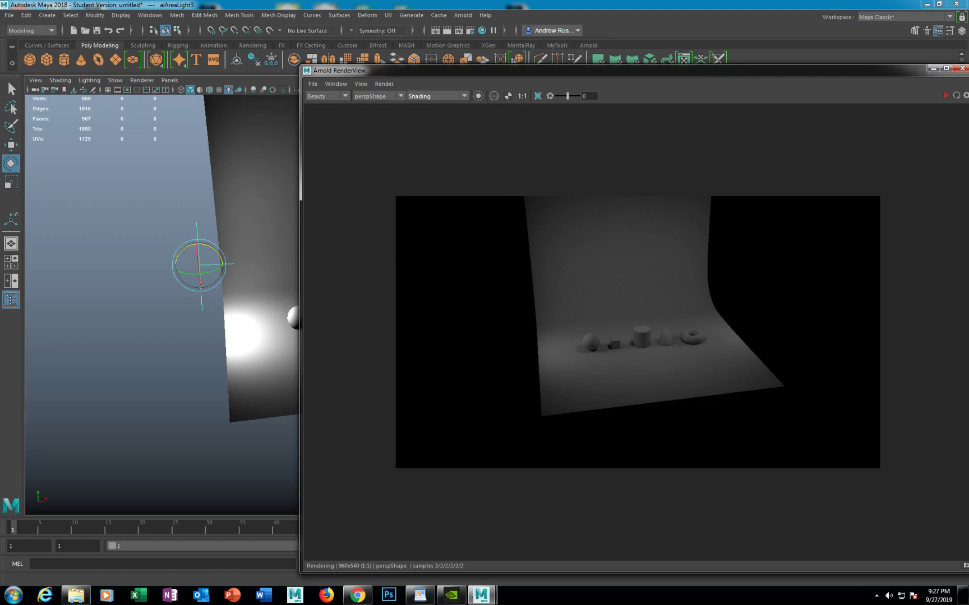
Render a close view of the row of primitives and close the render window.
click(933, 69)
scroll(365, 305, up, 6)
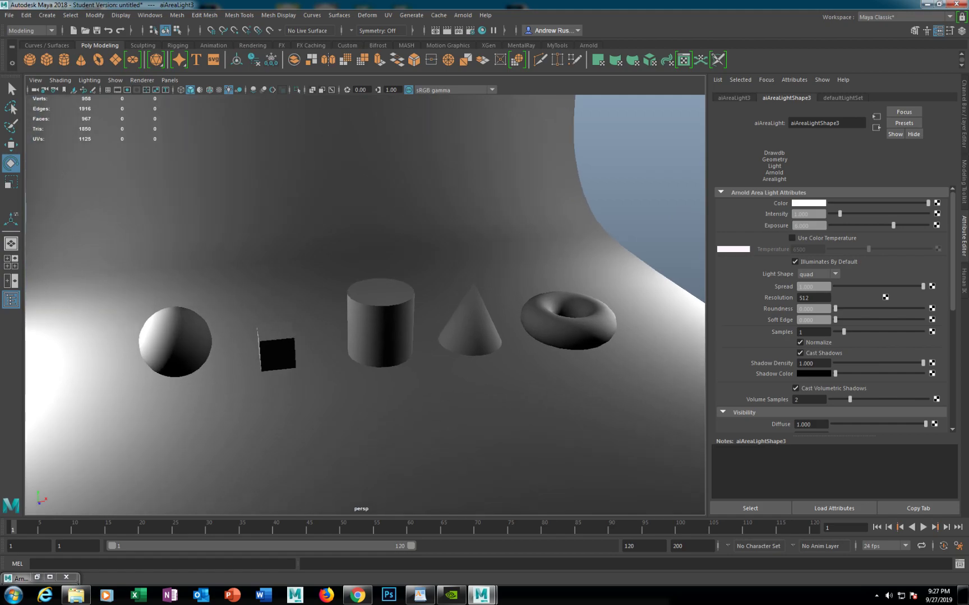
scroll(365, 305, up, 2)
click(37, 577)
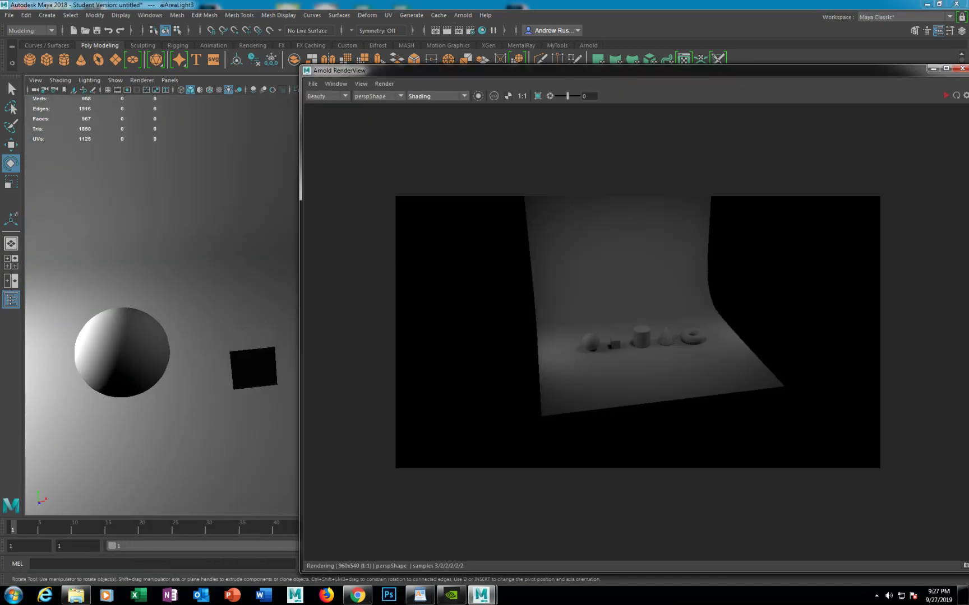
click(384, 83)
click(407, 114)
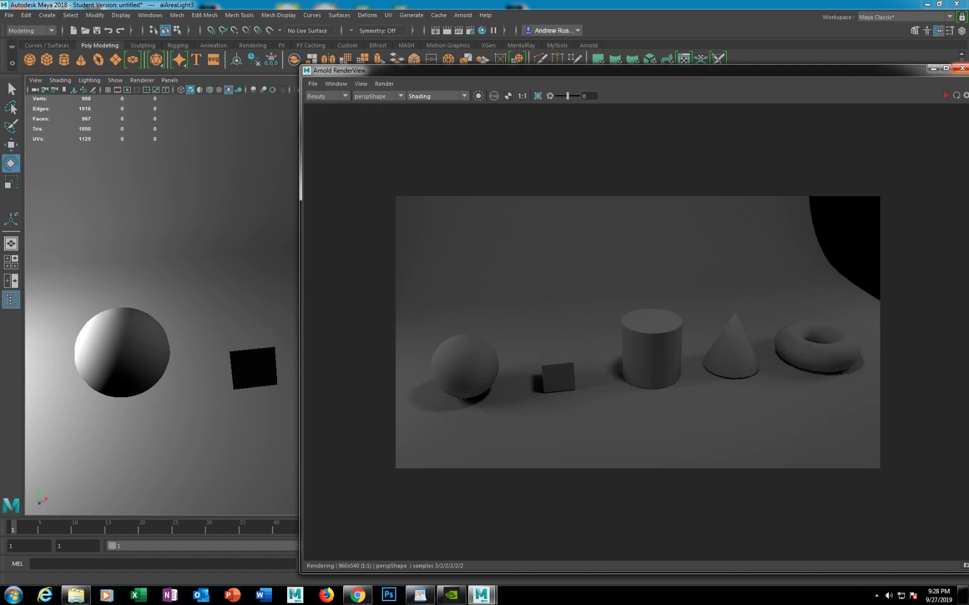
click(961, 67)
Delete both side area lights, keeping only the overhead one.
scroll(365, 304, down, 5)
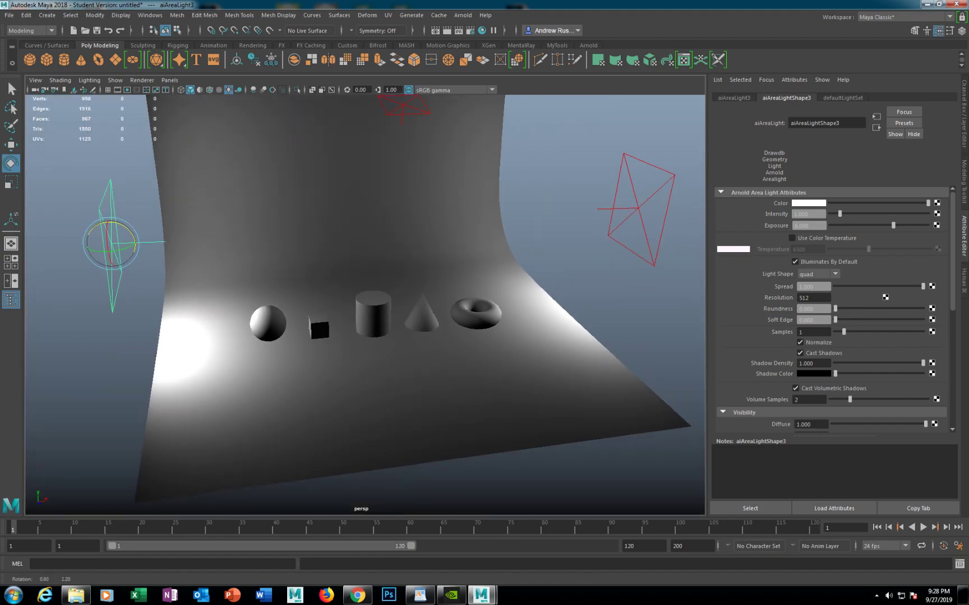
alt+drag(365, 304, 320, 305)
shift+click(680, 230)
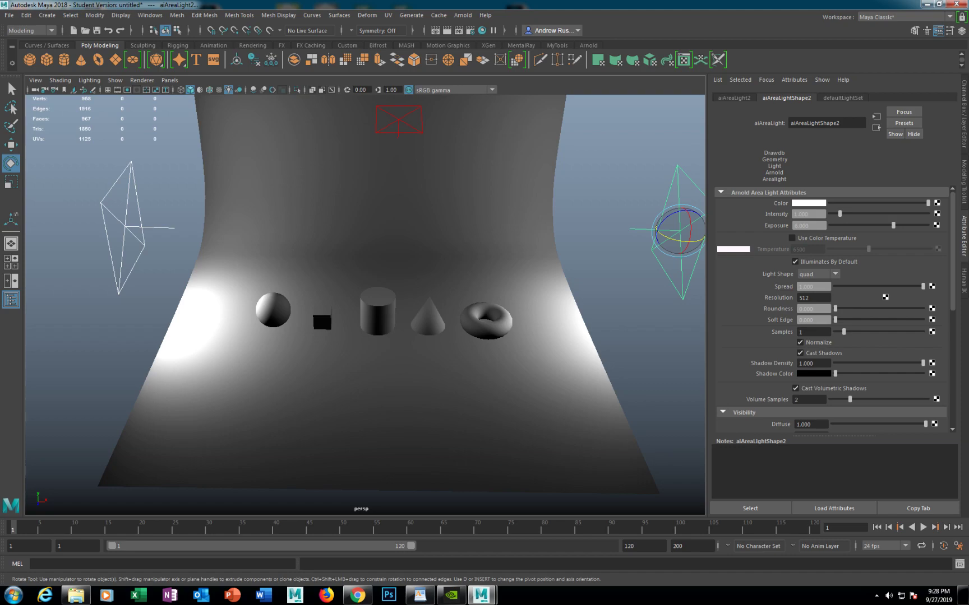
key(Delete)
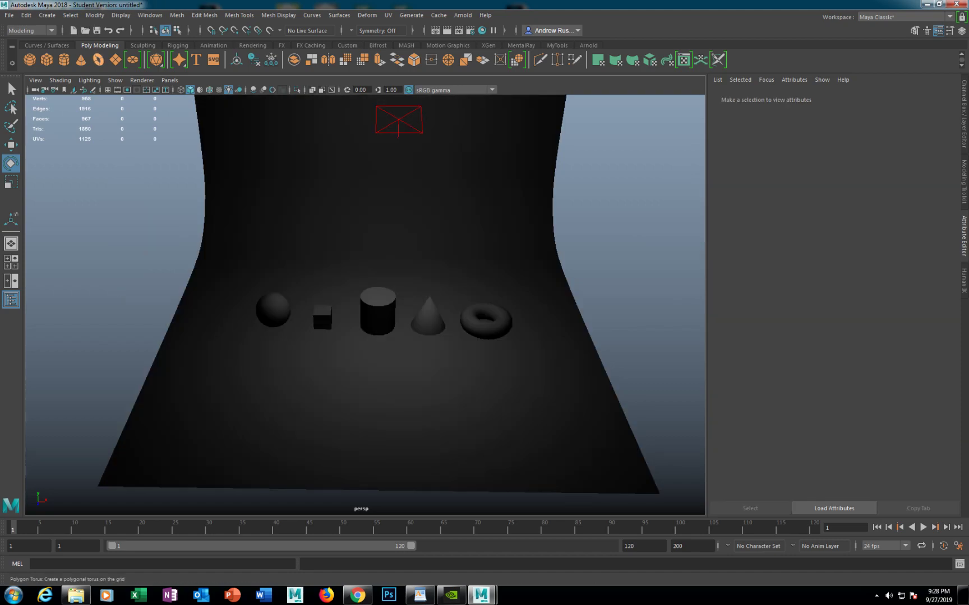
Create a polygon plane, scale it uniformly to about 7.95 and move it to the sphere end of the backdrop.
click(115, 59)
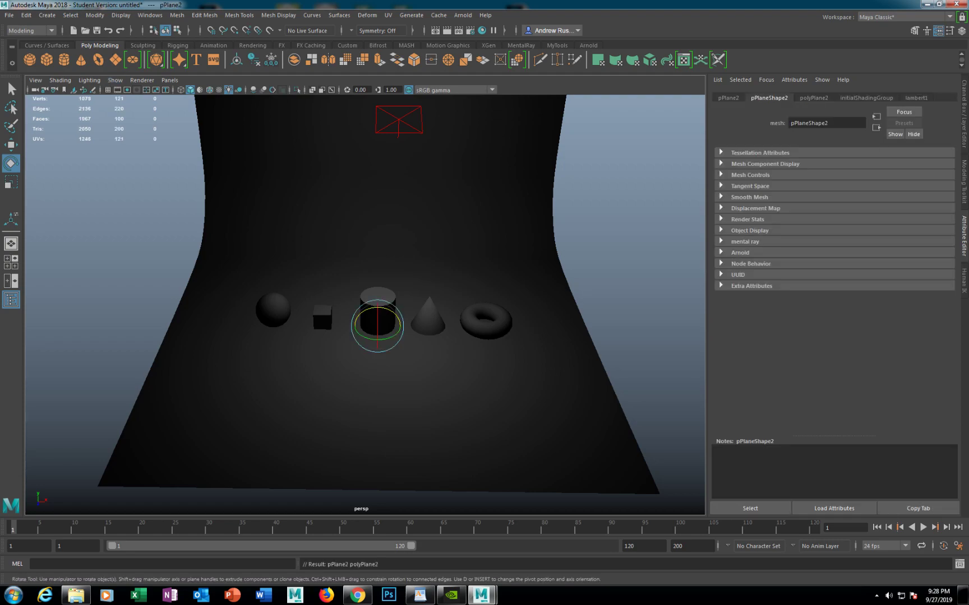
key(r)
drag(377, 326, 494, 327)
key(w)
drag(402, 327, 107, 321)
Rotate the new plane upright to about -96.7 degrees in Z, facing the primitives.
key(e)
mouse_move(224, 314)
alt+mouse_down()
mouse_move(336, 300)
mouse_move(168, 328)
alt+mouse_up()
key(5)
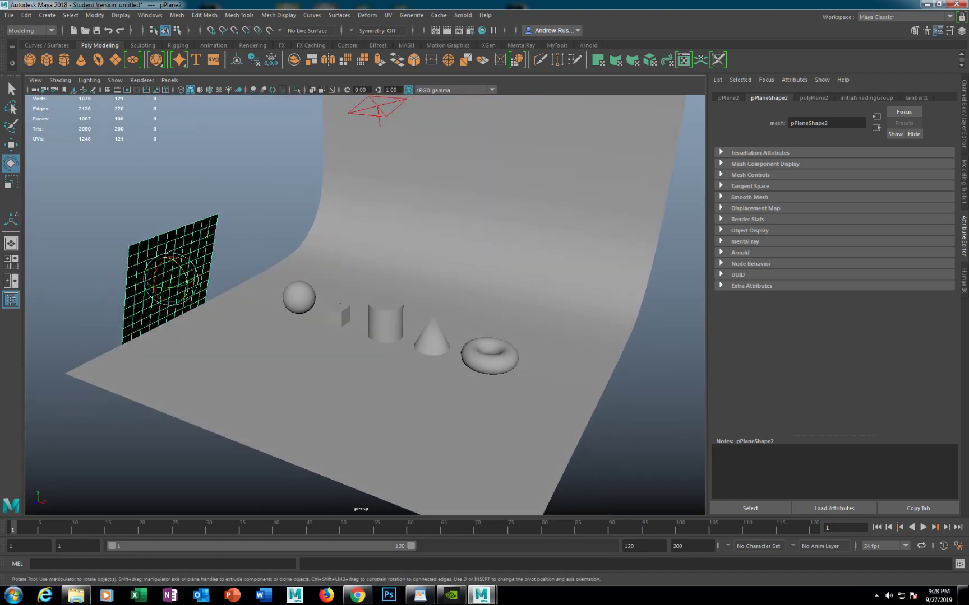
drag(168, 260, 172, 280)
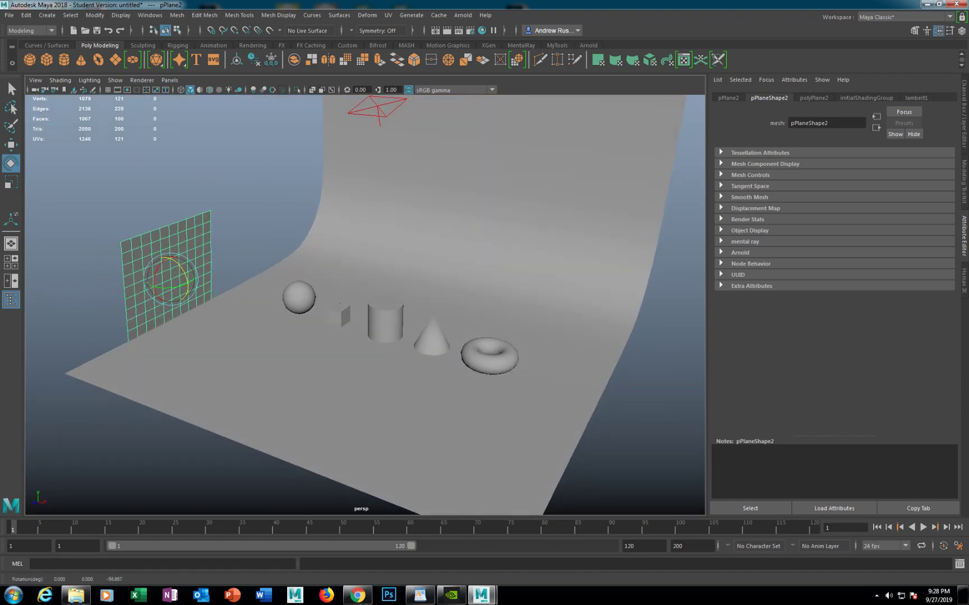
Set the plane's width and height subdivisions to 1.
key(ctrl+a)
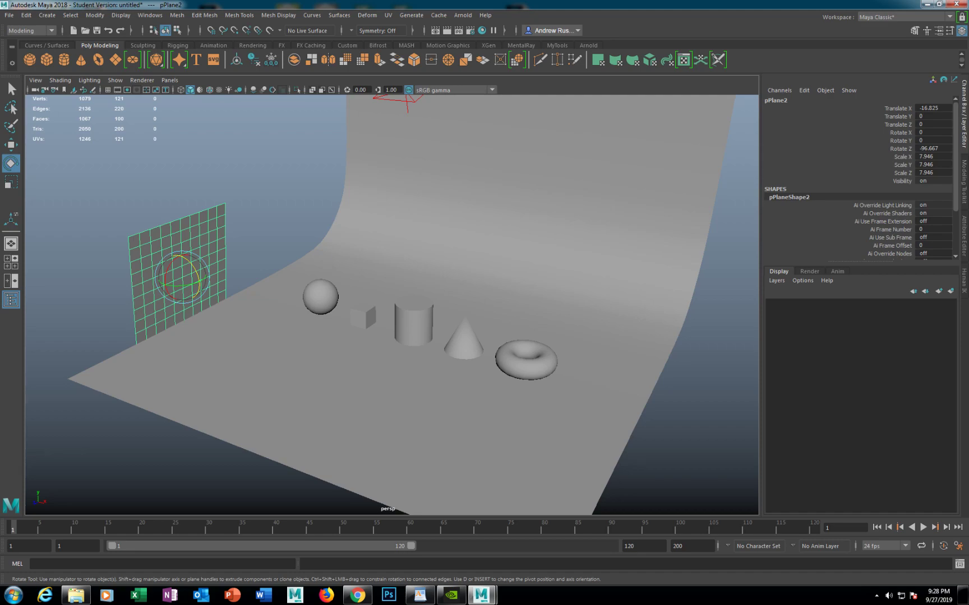
scroll(861, 178, down, 3)
click(784, 247)
scroll(861, 178, down, 2)
click(932, 232)
text(1)
key(Tab)
text(1)
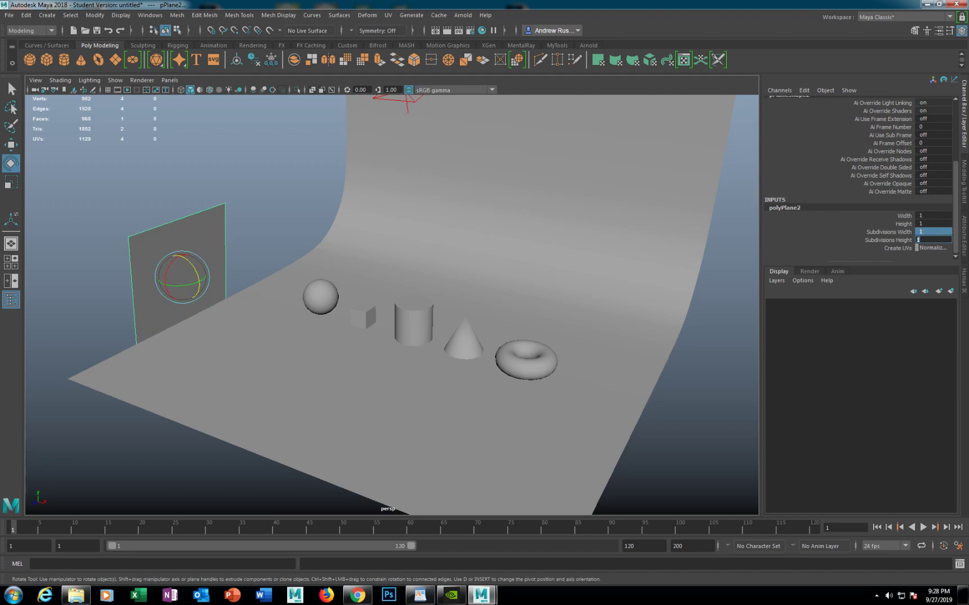
Raise the plane to about 3.3 in Y and bring it closer to the primitives at about X -13.
click(252, 185)
click(179, 263)
key(w)
drag(179, 252, 175, 220)
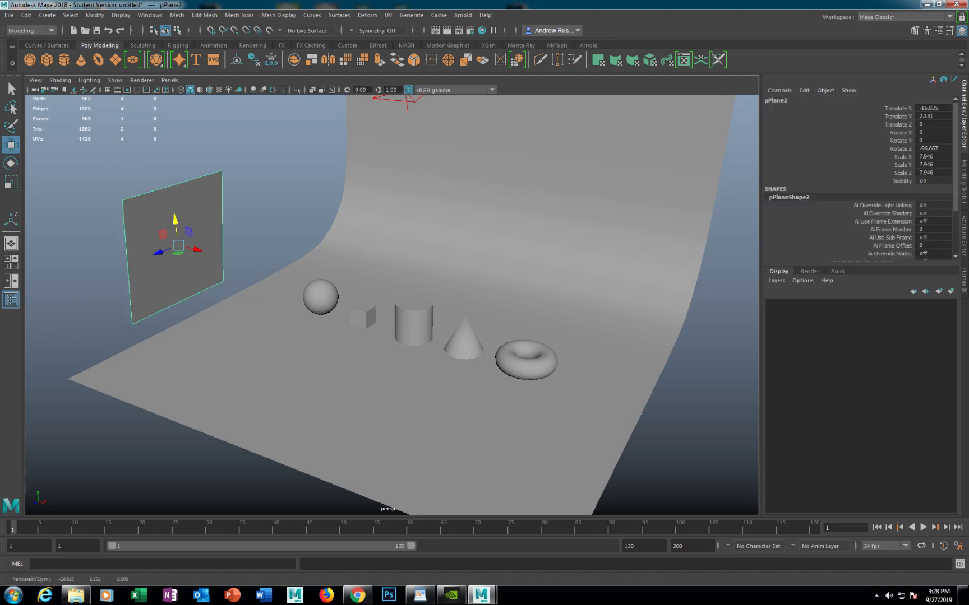
drag(176, 220, 126, 295)
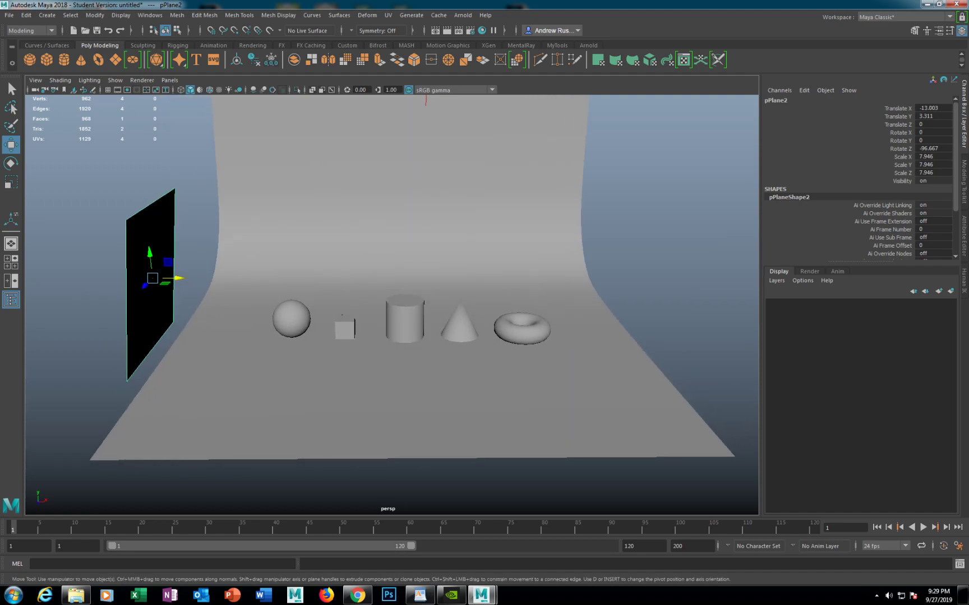
Duplicate the plane, move the copy to about X 13 at the torus end, rotate it to face the primitives and raise it slightly.
key(ctrl+d)
drag(179, 278, 760, 275)
key(e)
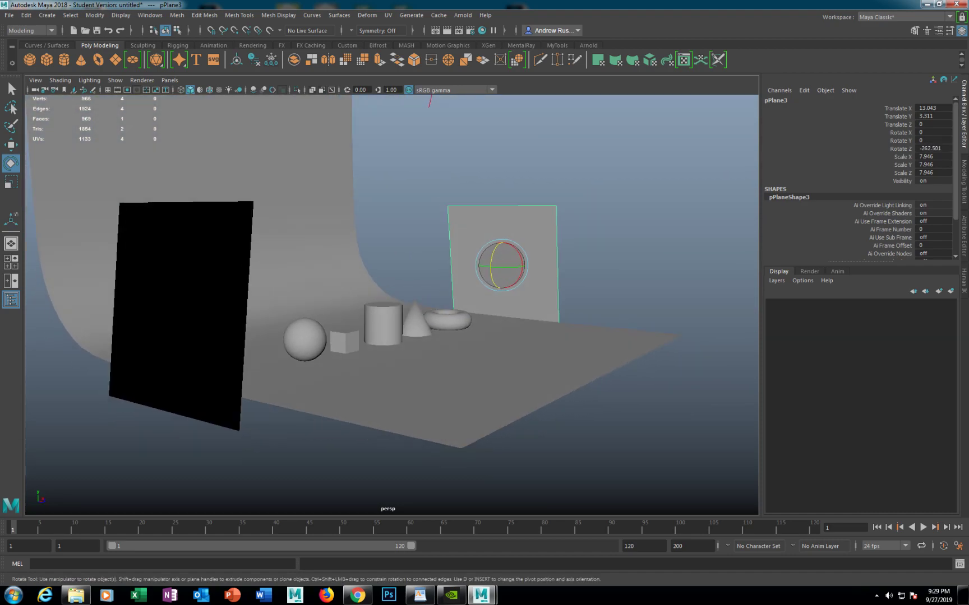
key(w)
drag(510, 247, 507, 232)
Raise the plane at the sphere end to about 4.3 in Y.
click(185, 297)
alt+drag(185, 297, 76, 297)
drag(233, 246, 365, 248)
alt+middle_drag(365, 247, 357, 292)
alt+right_drag(357, 291, 320, 292)
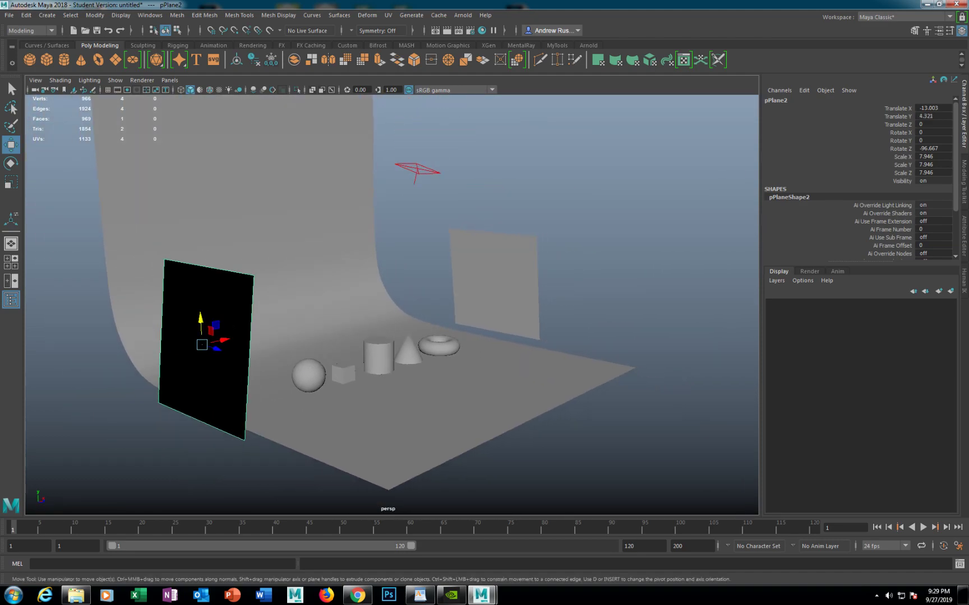
Scale the overhead area light up uniformly to about 5.
click(417, 168)
key(r)
drag(417, 169, 489, 169)
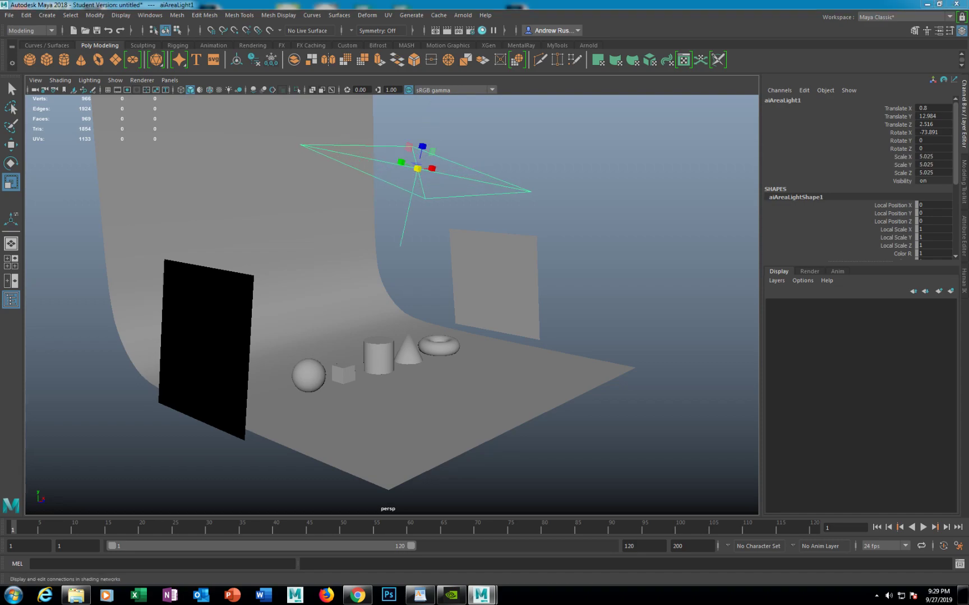
click(481, 31)
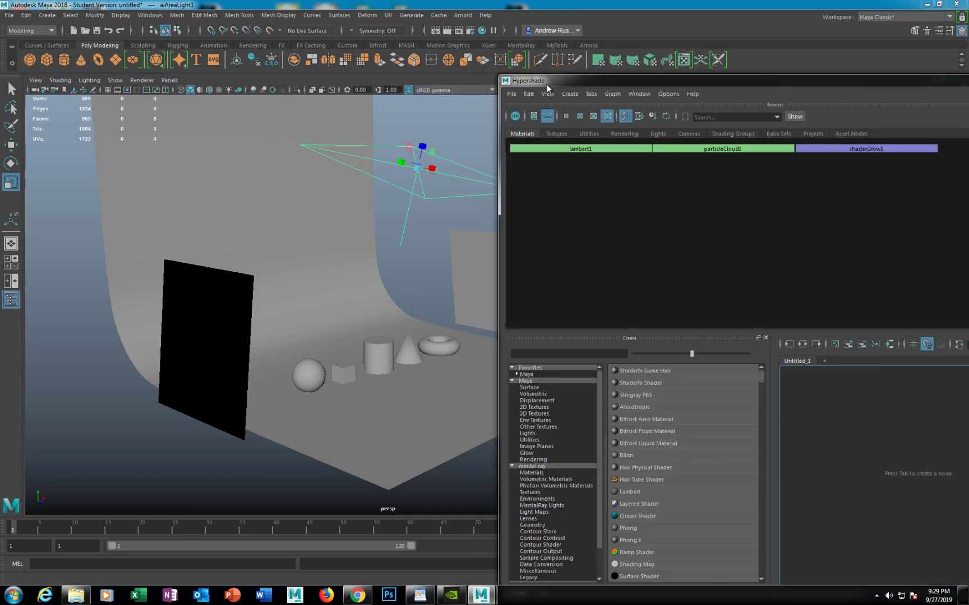
drag(695, 83, 322, 46)
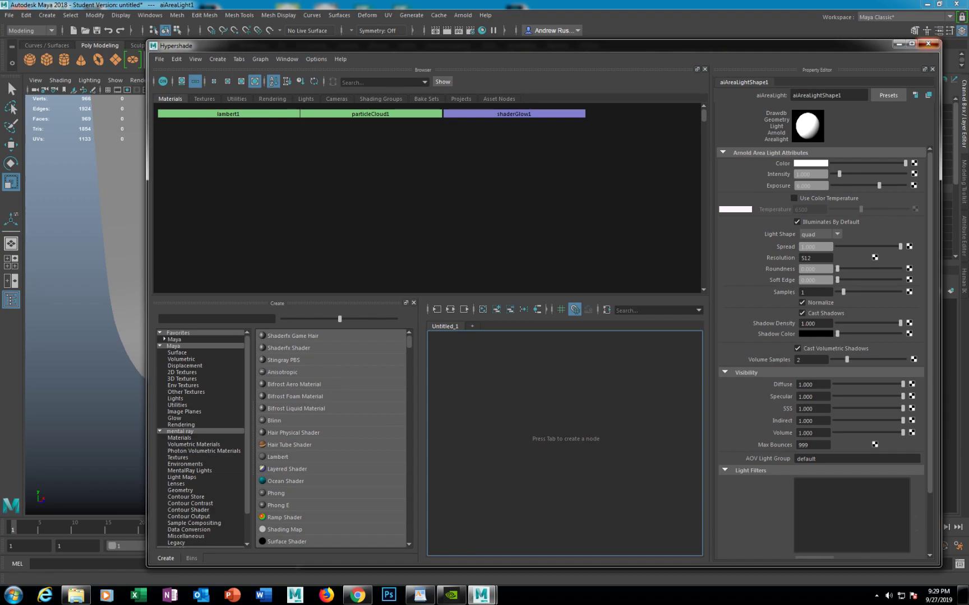
click(928, 43)
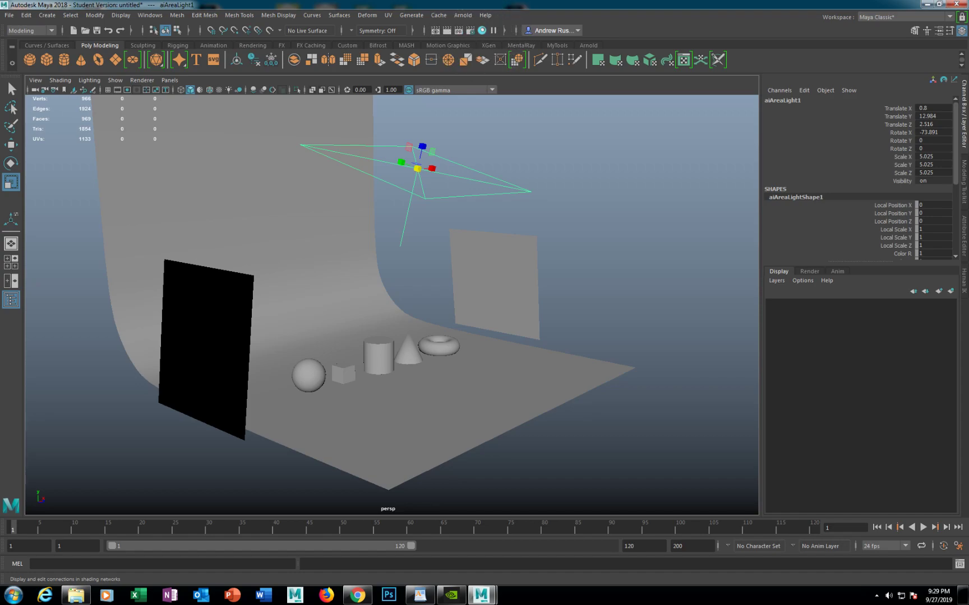
Open the Hypershade and create an Arnold aiStandardSurface material.
click(482, 31)
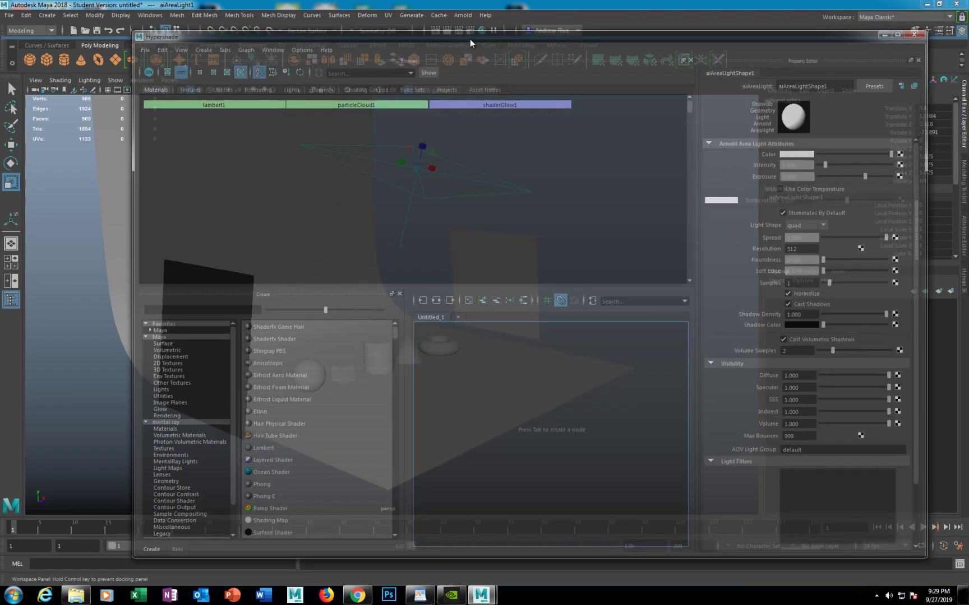
scroll(203, 433, down, 2)
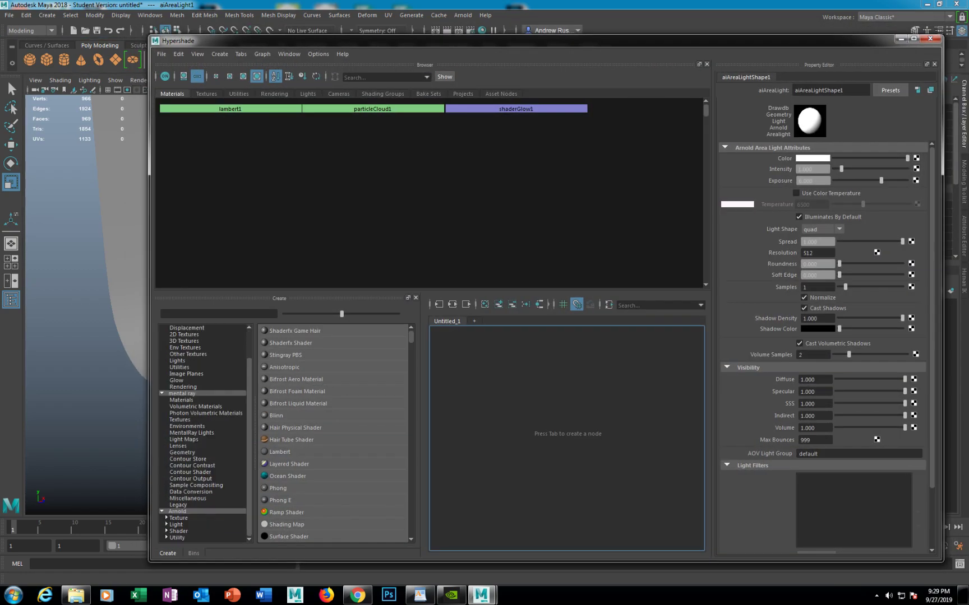
click(178, 531)
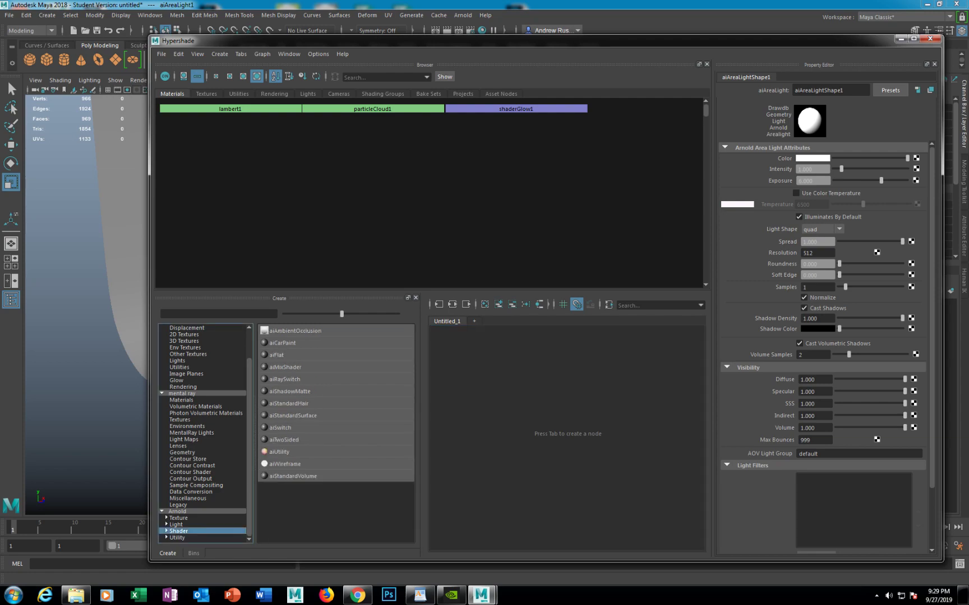
click(293, 415)
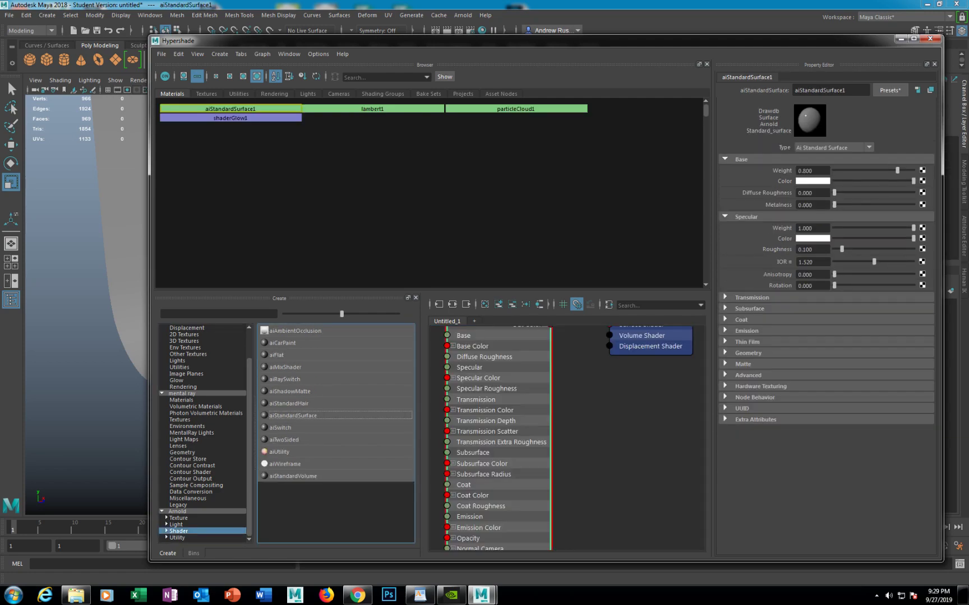
click(302, 415)
click(302, 414)
click(302, 415)
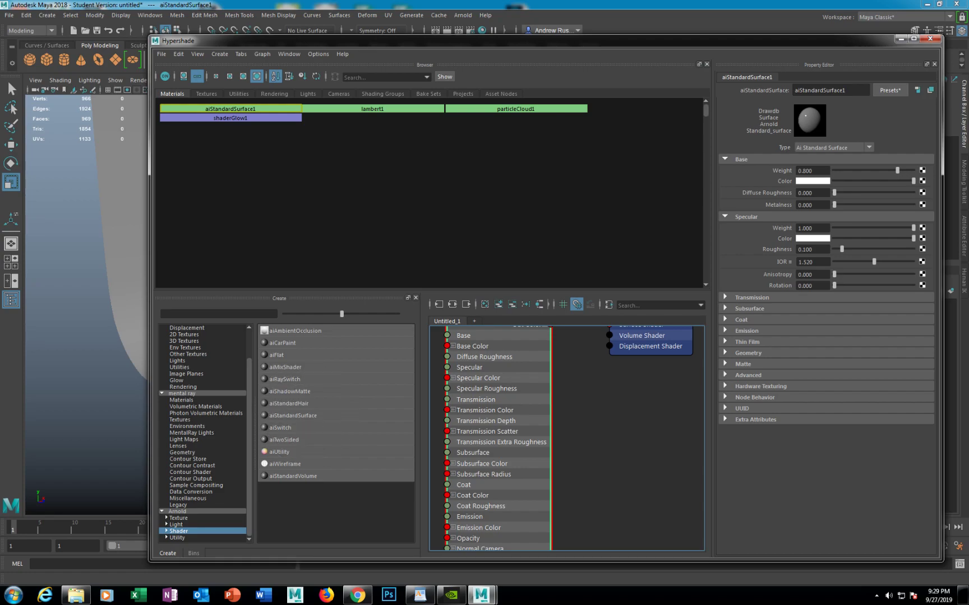
Select both upright planes and assign the new aiStandardSurface material to them.
drag(163, 41, 388, 35)
click(206, 348)
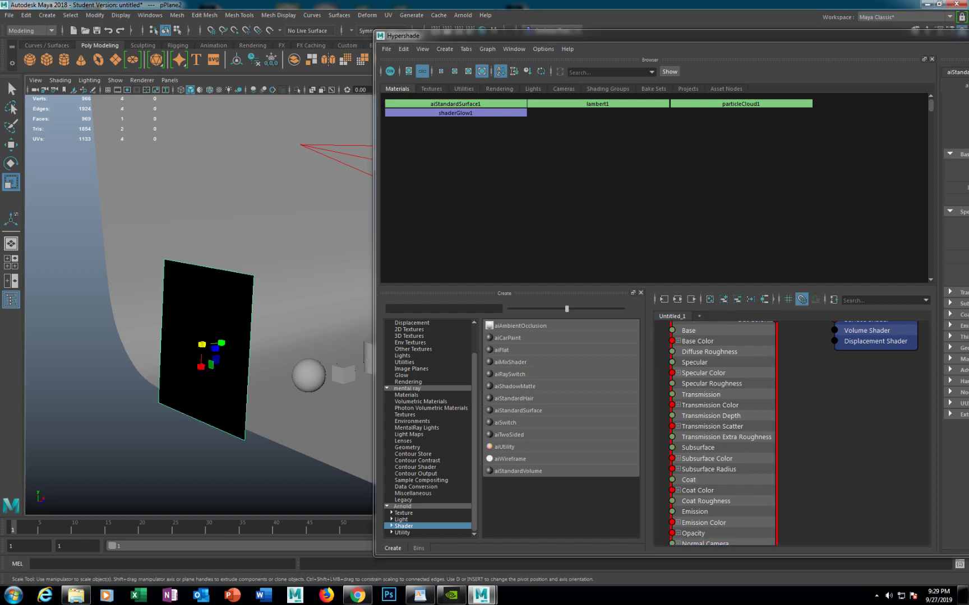
alt+drag(206, 348, 140, 313)
alt+middle_drag(808, 409, 842, 479)
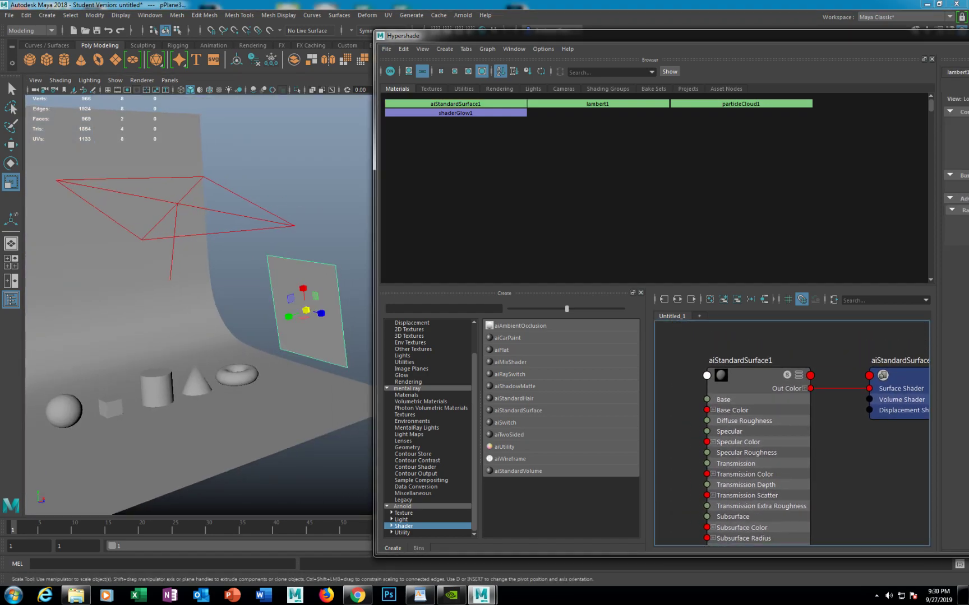
right_click(740, 373)
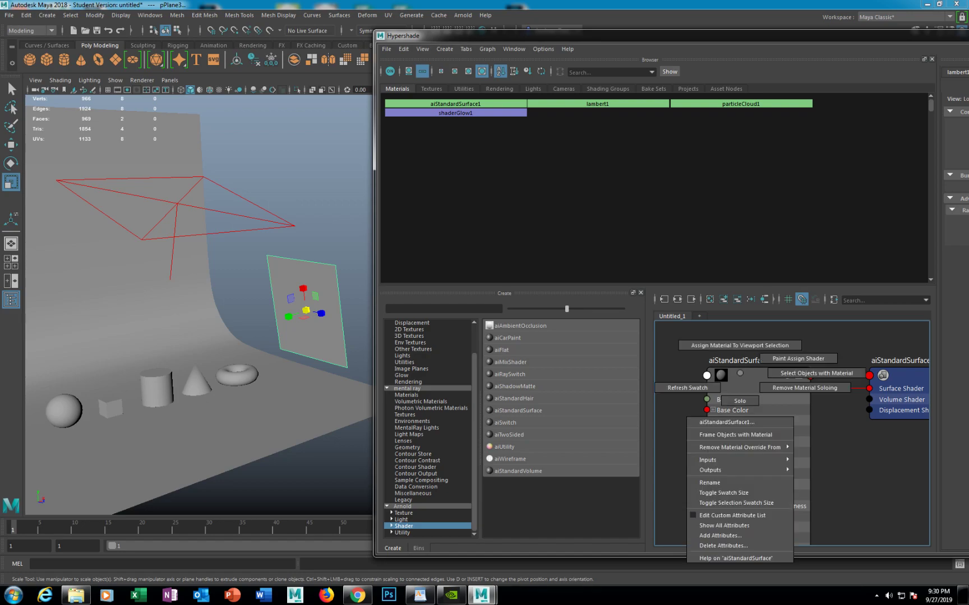
click(739, 345)
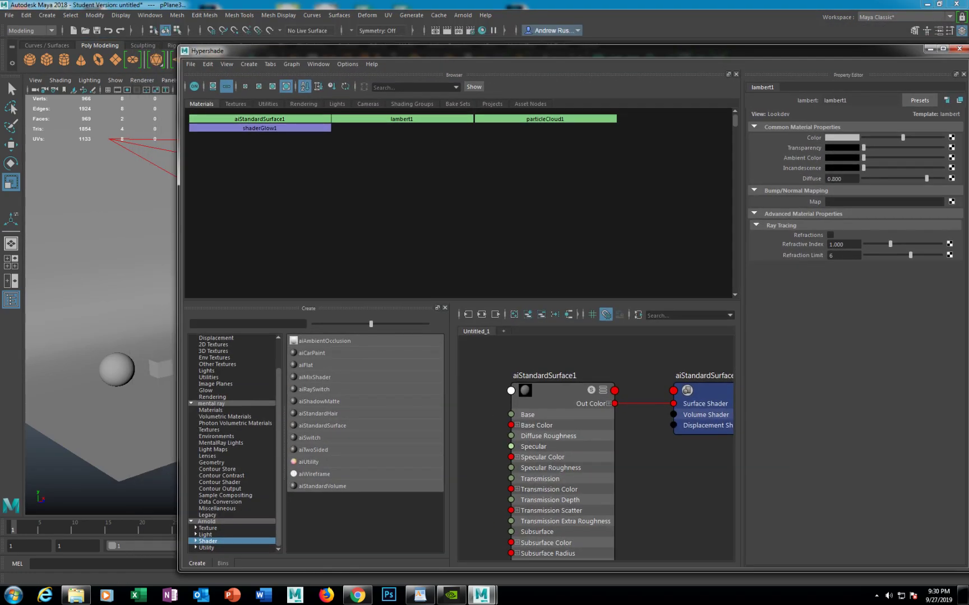
Set the aiStandardSurface material's specular roughness to about 0.542 and minimize the Hypershade.
click(551, 391)
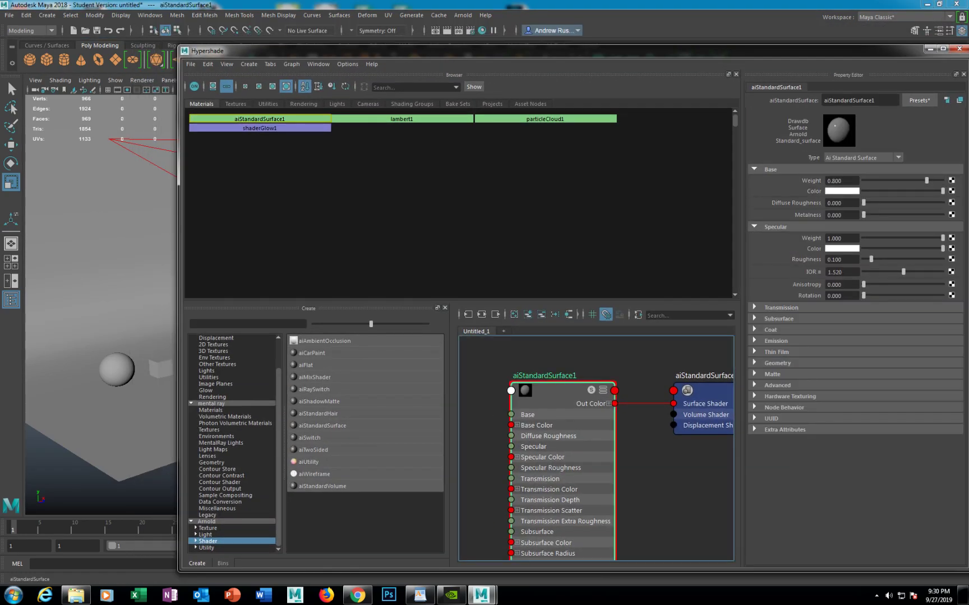
drag(870, 259, 874, 259)
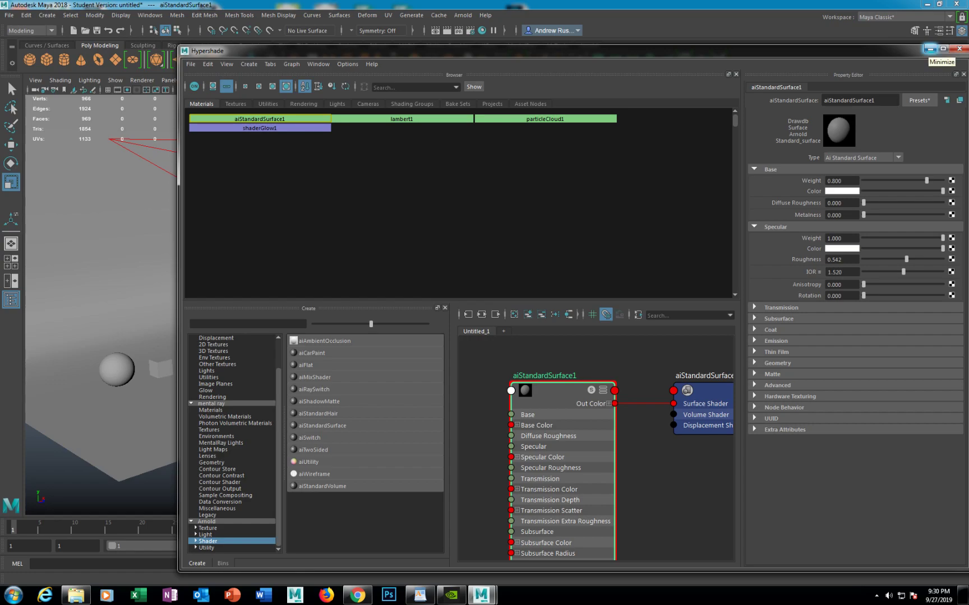
click(929, 49)
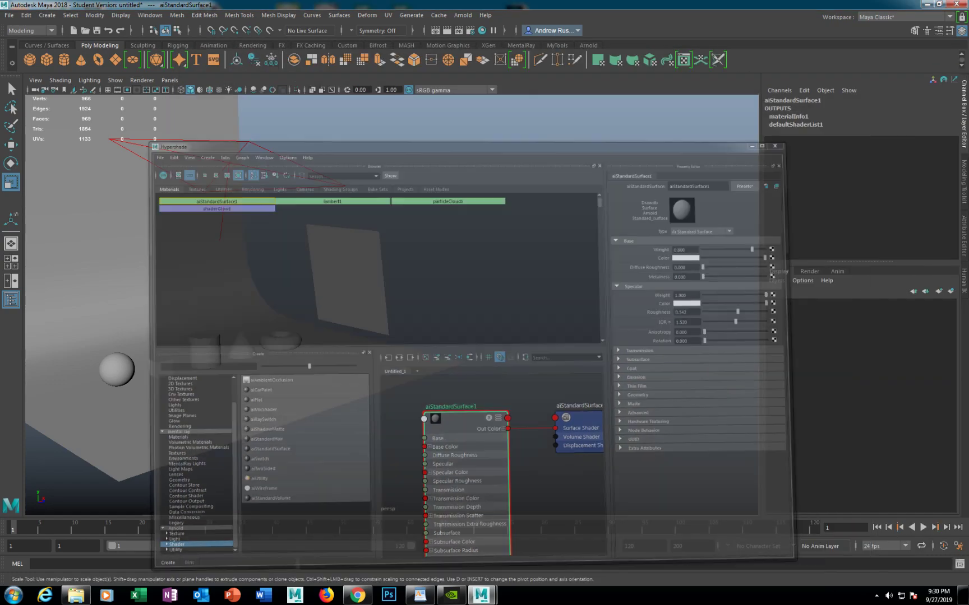
Scale the overhead area light to about 2.87, duplicate it, and move and rotate the copy to face the torus-end plane.
click(229, 163)
alt+drag(241, 174, 331, 224)
key(ctrl+d)
key(w)
drag(440, 219, 398, 199)
key(e)
key(w)
drag(332, 204, 412, 264)
alt+middle_drag(412, 264, 561, 225)
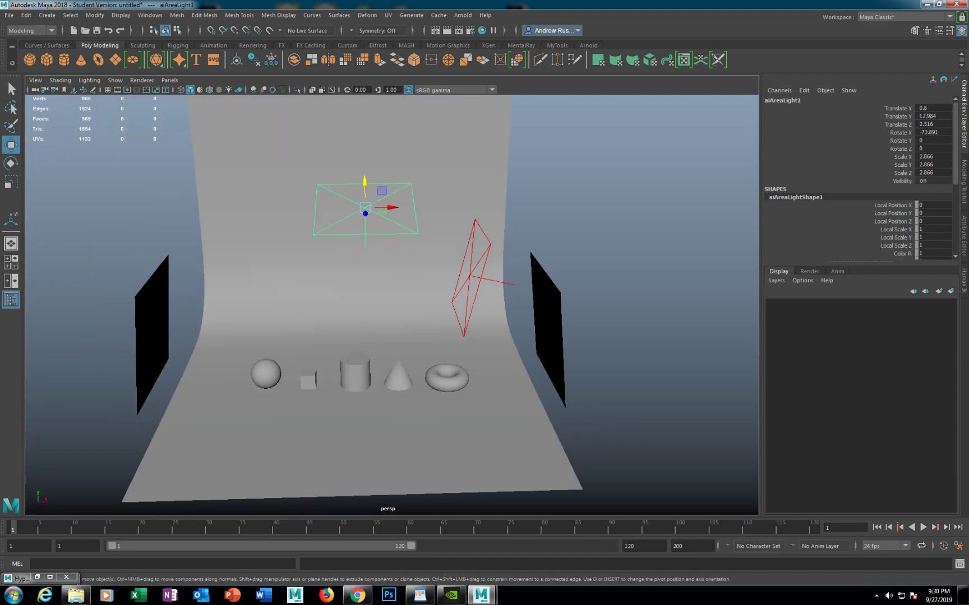
Duplicate the overhead area light, then rotate and move the copy to about X -11.6, Y 6.3 to face the sphere-end plane.
key(ctrl+d)
drag(368, 208, 280, 278)
key(e)
key(w)
alt+drag(281, 278, 139, 304)
drag(321, 275, 347, 271)
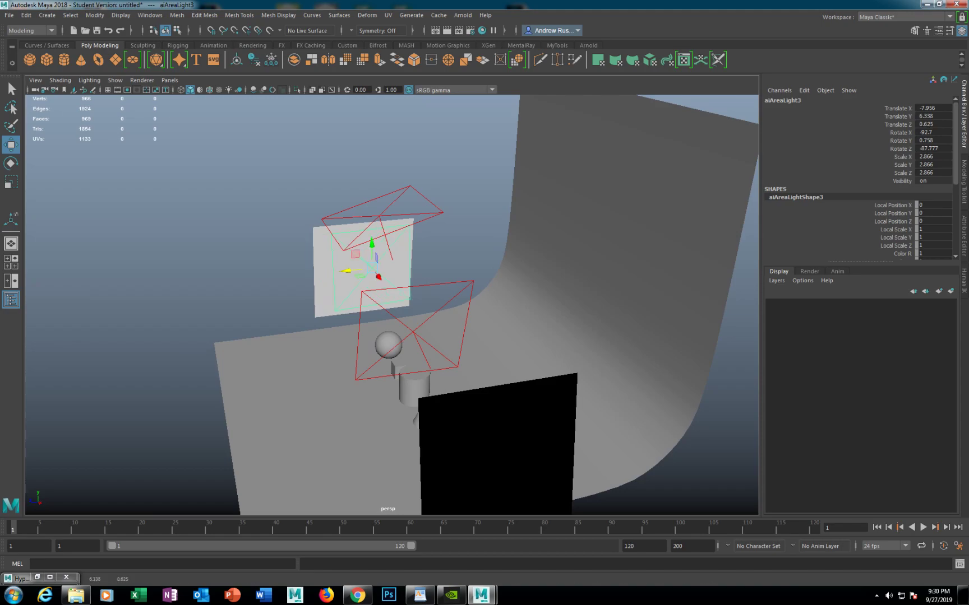
alt+drag(147, 280, 252, 311)
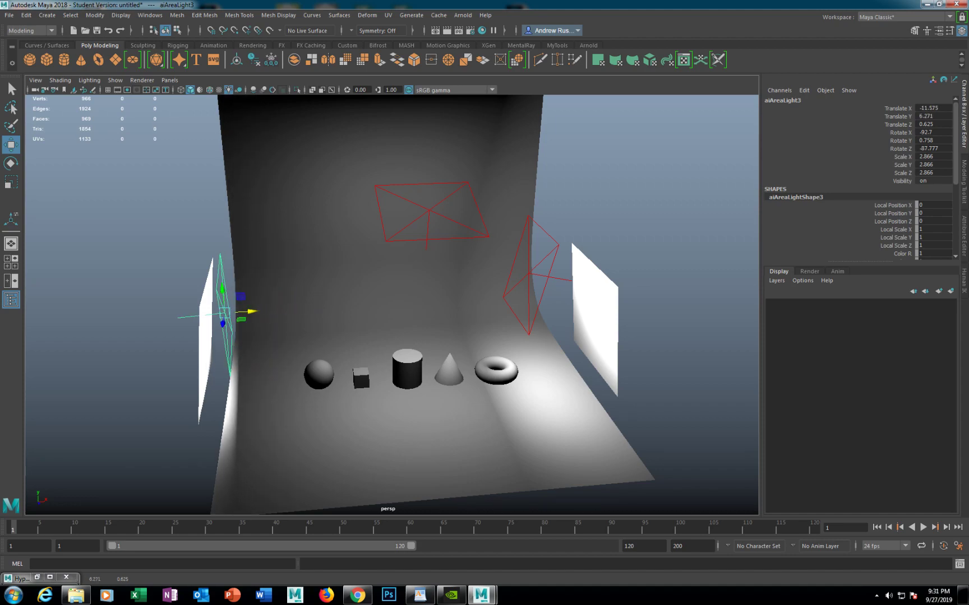
Lower the torus-end area light to about Y 6.54, rotate it slightly and shift it to about X 7.49, closer to its plane.
click(519, 269)
click(529, 274)
drag(530, 253, 531, 287)
key(e)
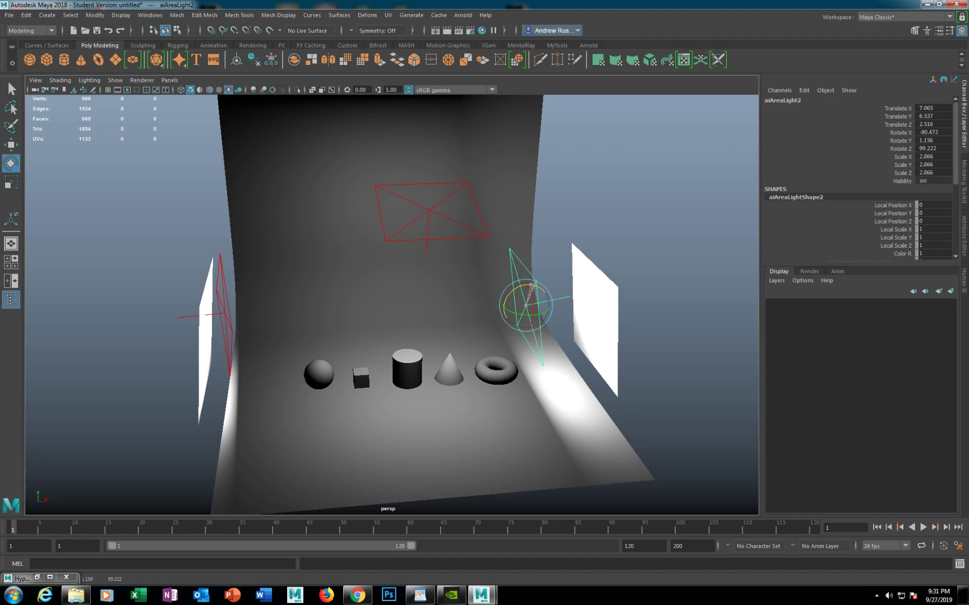
key(w)
drag(553, 304, 583, 297)
Frame the primitives with the torus-end plane, refresh the render in Arnold RenderView, then abort it and close the render window.
alt+middle_drag(583, 297, 583, 215)
alt+right_drag(583, 215, 616, 219)
alt+drag(509, 259, 491, 260)
alt+middle_drag(492, 260, 505, 278)
alt+right_drag(505, 278, 551, 278)
alt+middle_drag(550, 278, 493, 299)
alt+drag(494, 299, 491, 279)
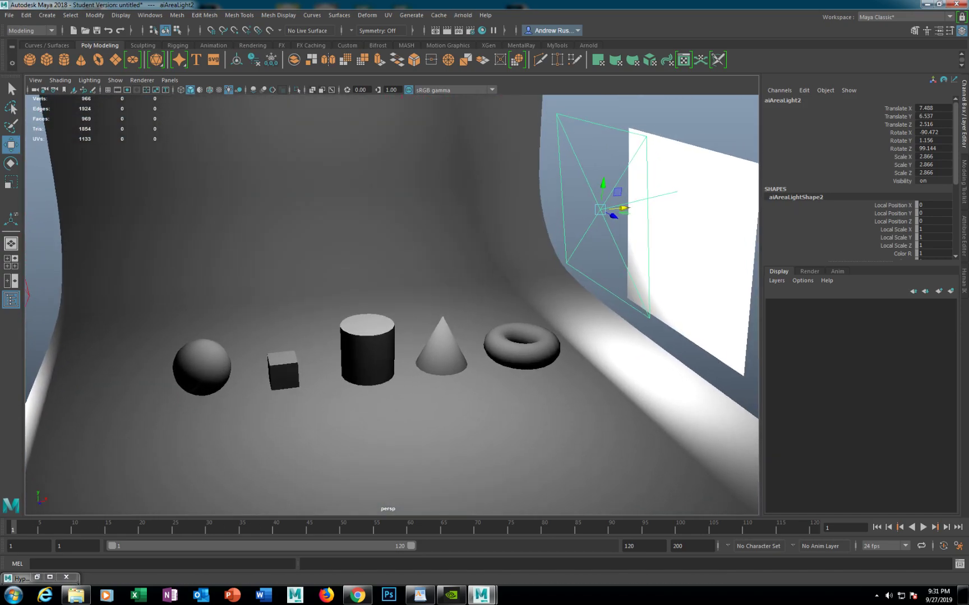
click(463, 15)
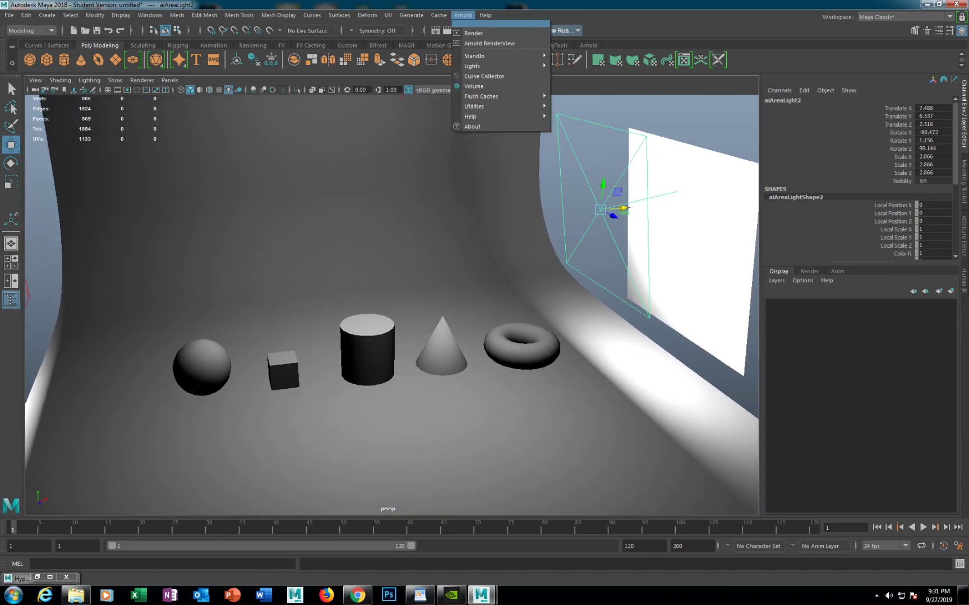
click(493, 43)
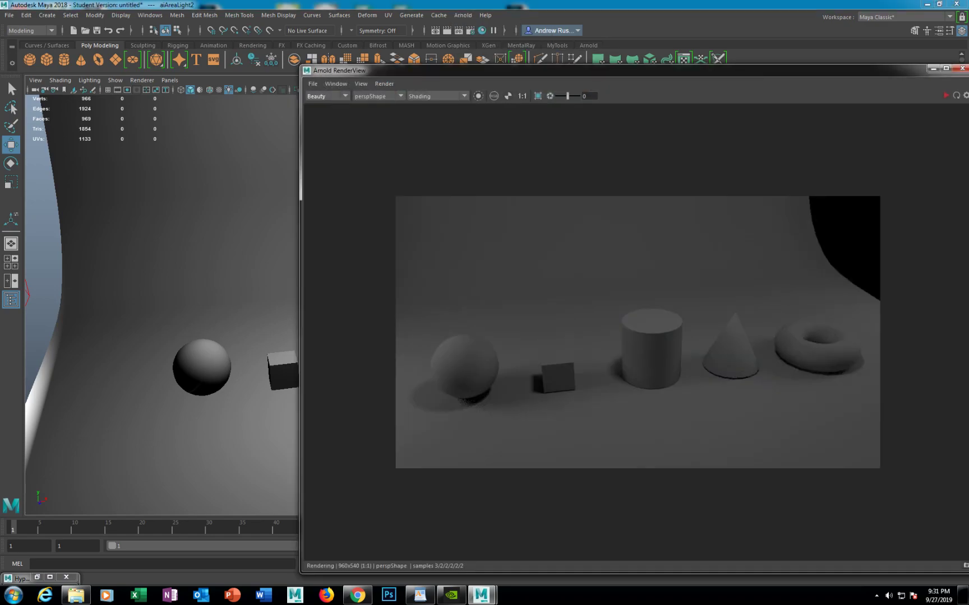
click(383, 84)
click(409, 113)
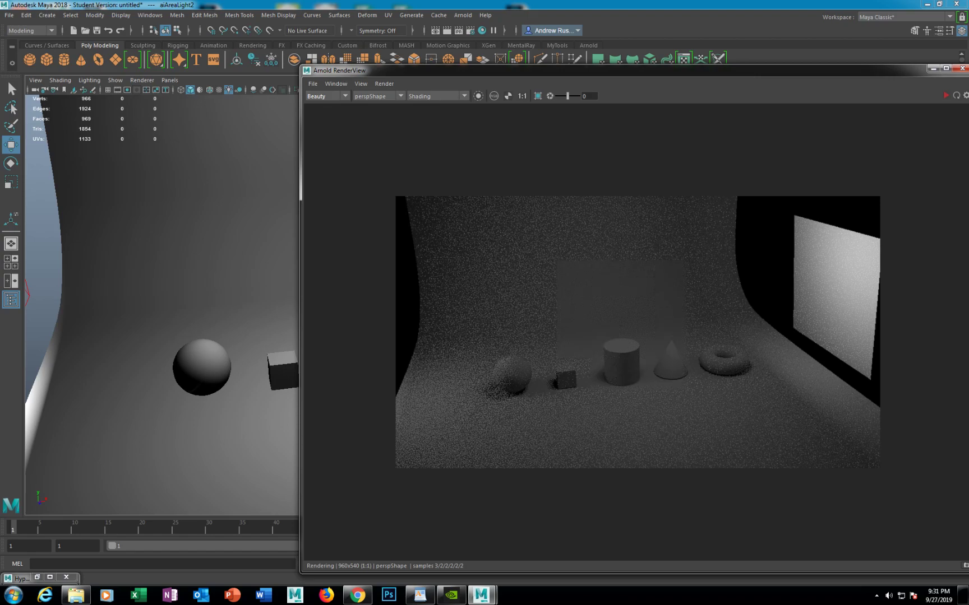
click(384, 83)
click(404, 123)
click(962, 68)
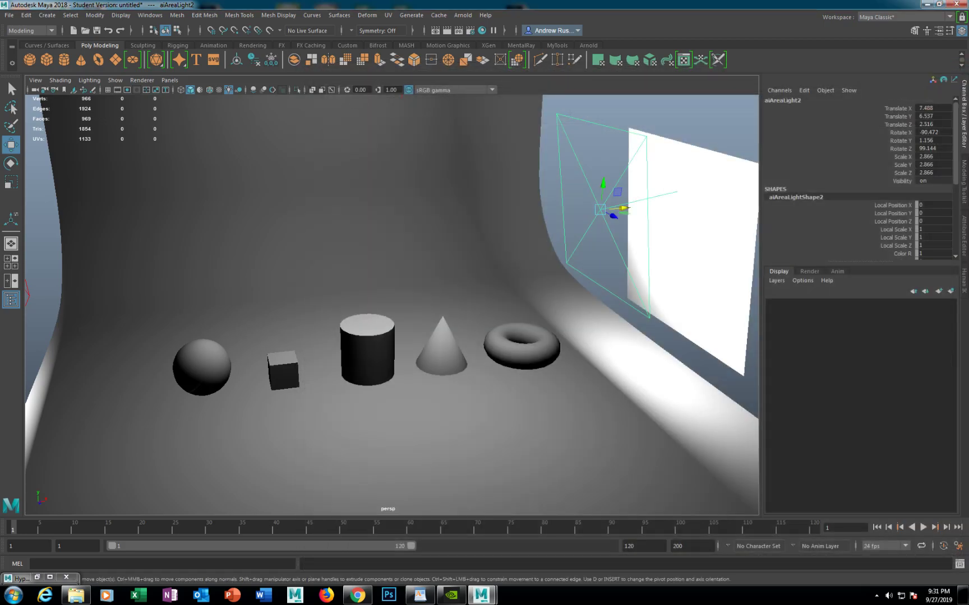
Restore the Hypershade, create a second aiStandardSurface material and move the window aside to uncover the primitives.
click(37, 577)
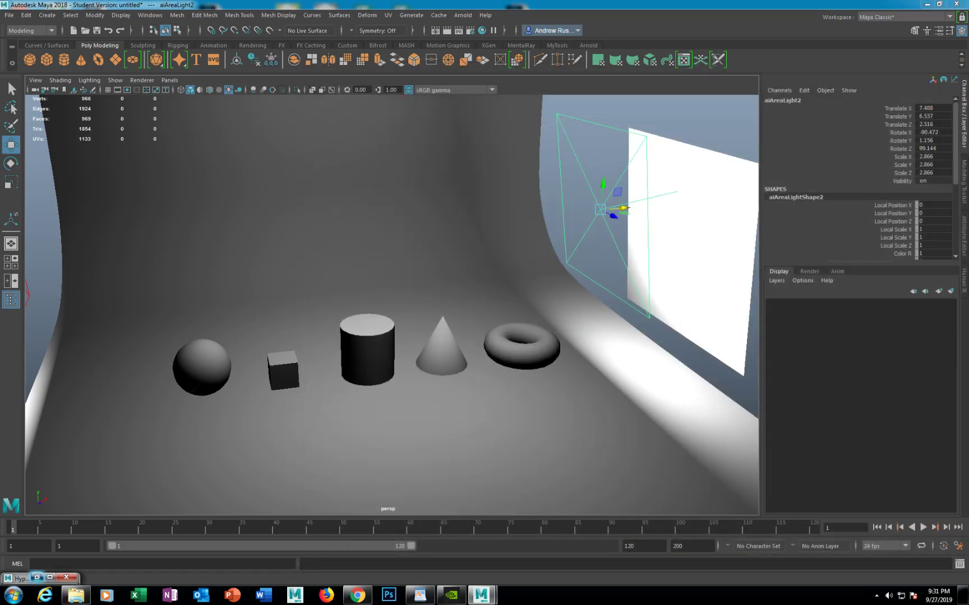
click(514, 315)
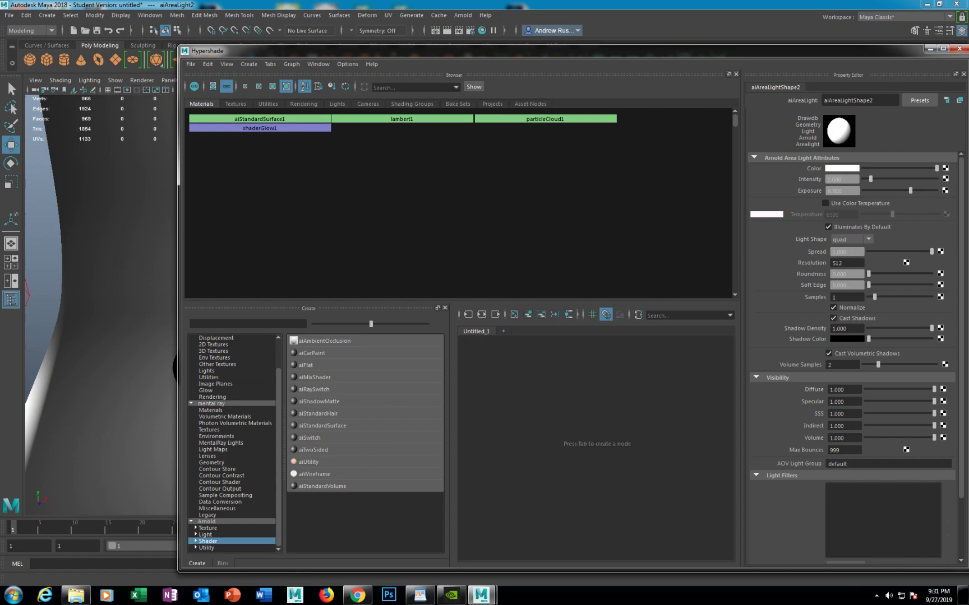
click(364, 425)
alt+middle_drag(617, 426, 655, 498)
drag(622, 51, 953, 39)
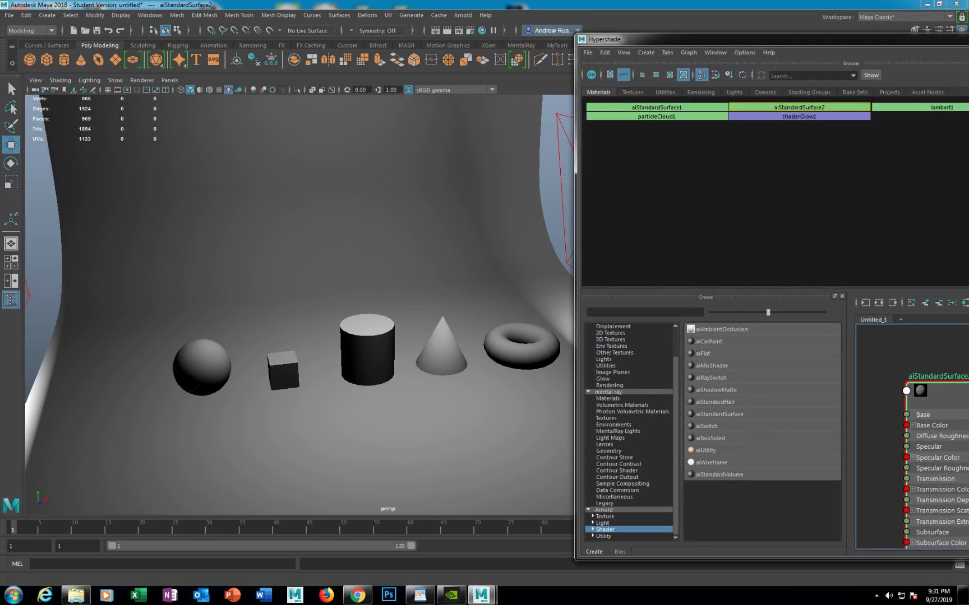
Select the torus, cone, cylinder, cube and sphere and assign the aiStandardSurface2 material to them.
click(521, 354)
shift+click(442, 353)
shift+click(367, 356)
shift+click(283, 370)
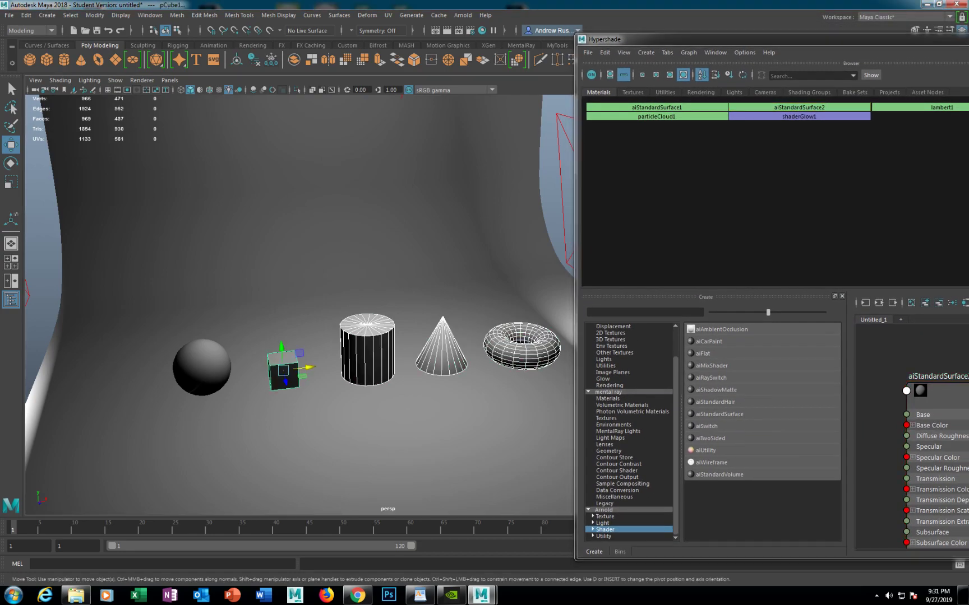
click(202, 367)
drag(615, 42, 239, 33)
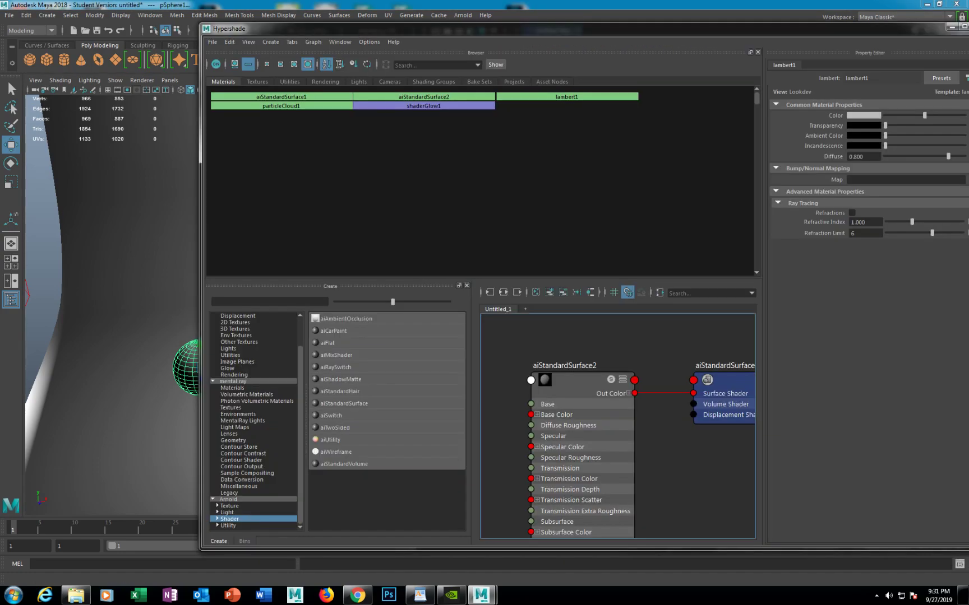
right_click(559, 380)
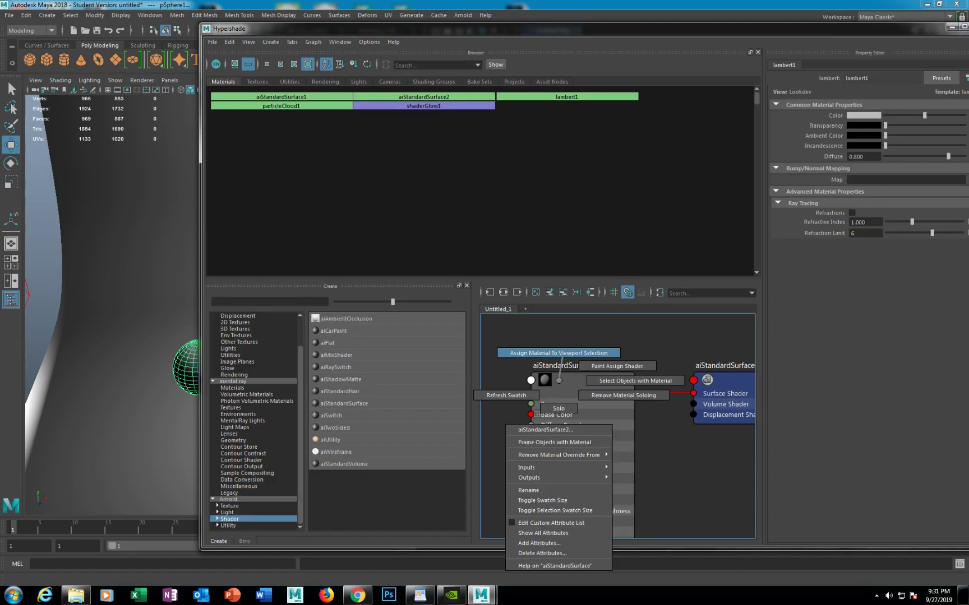
right_drag(561, 364, 558, 353)
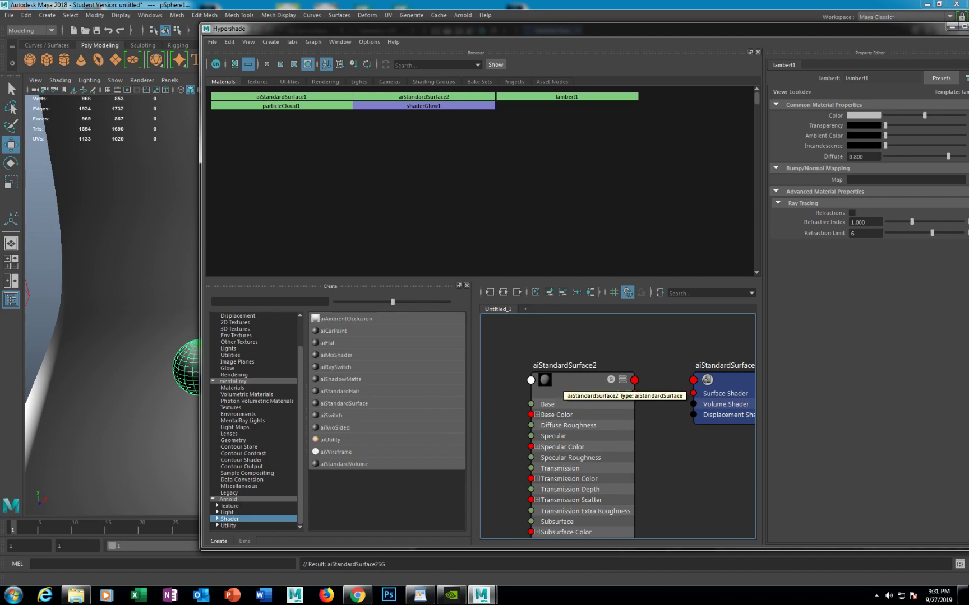
click(120, 253)
click(42, 225)
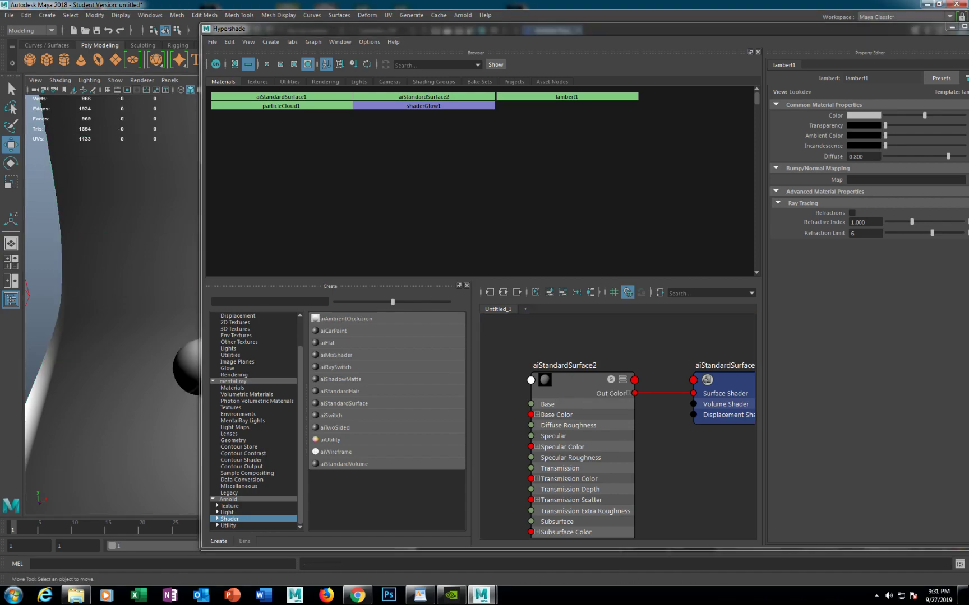
right_click(568, 383)
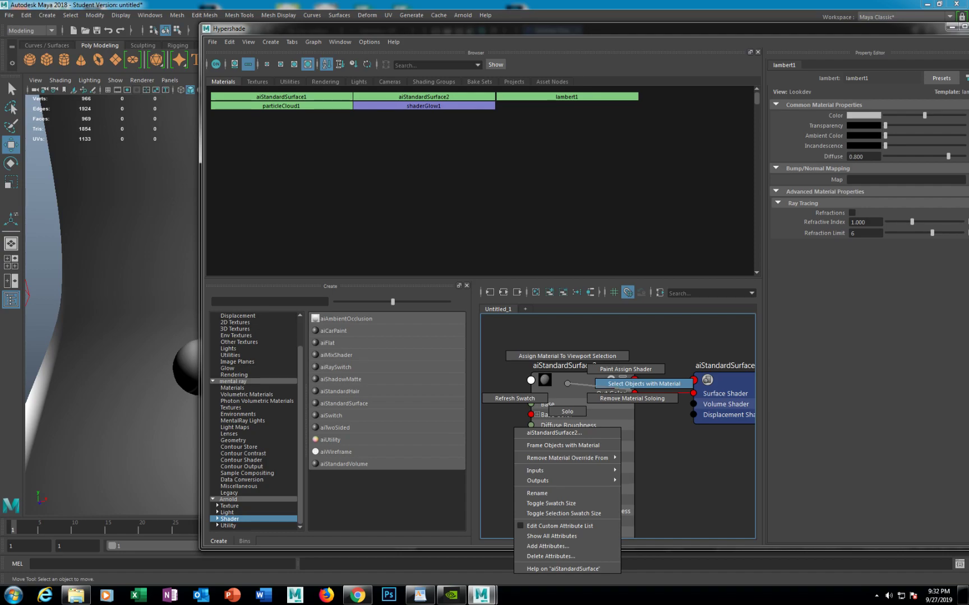
click(643, 384)
Set aiStandardSurface2's metalness to 1.000, darken its base color slightly to light grey, and minimize the Hypershade.
drag(319, 28, 695, 57)
click(441, 409)
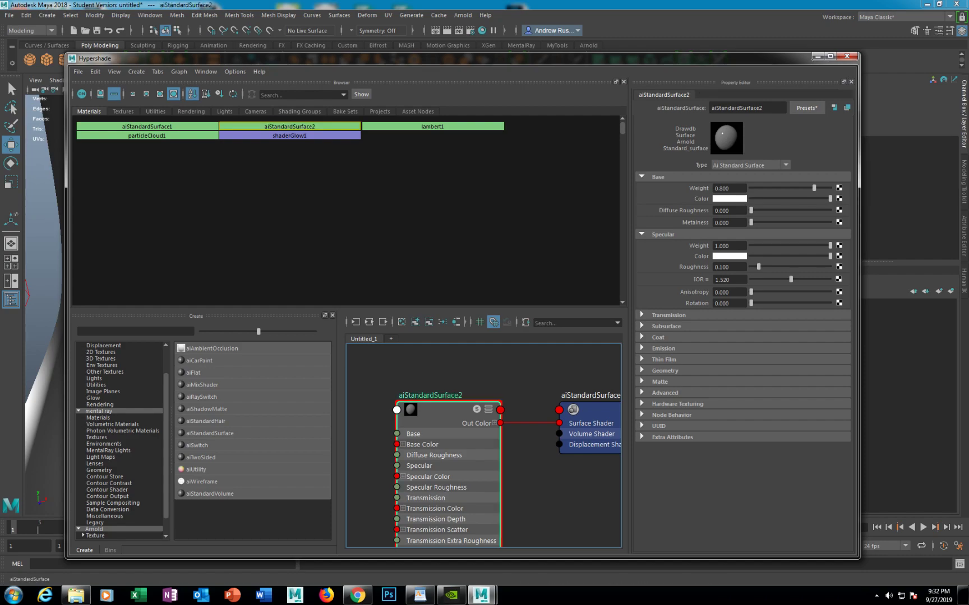
drag(751, 222, 805, 198)
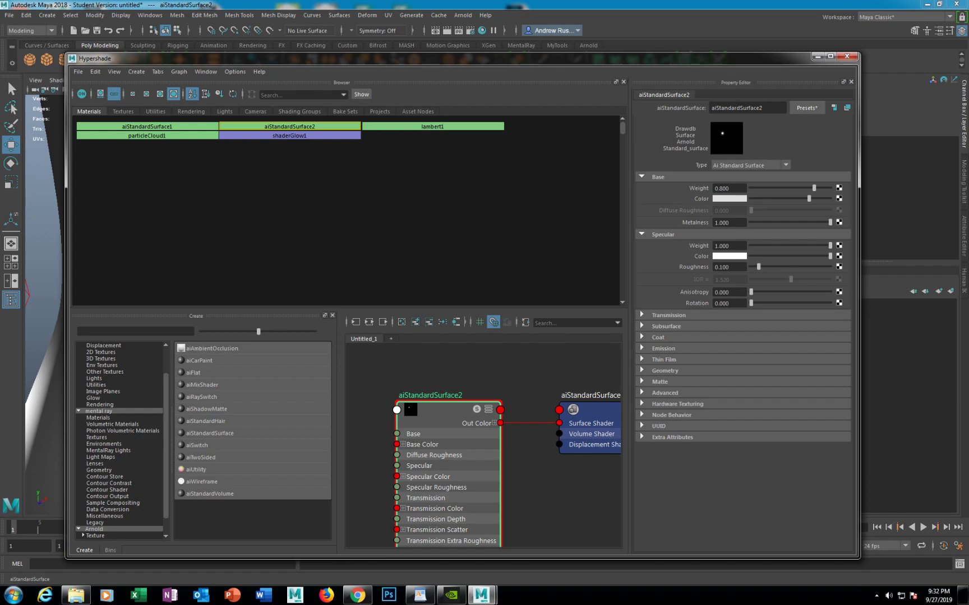
click(818, 56)
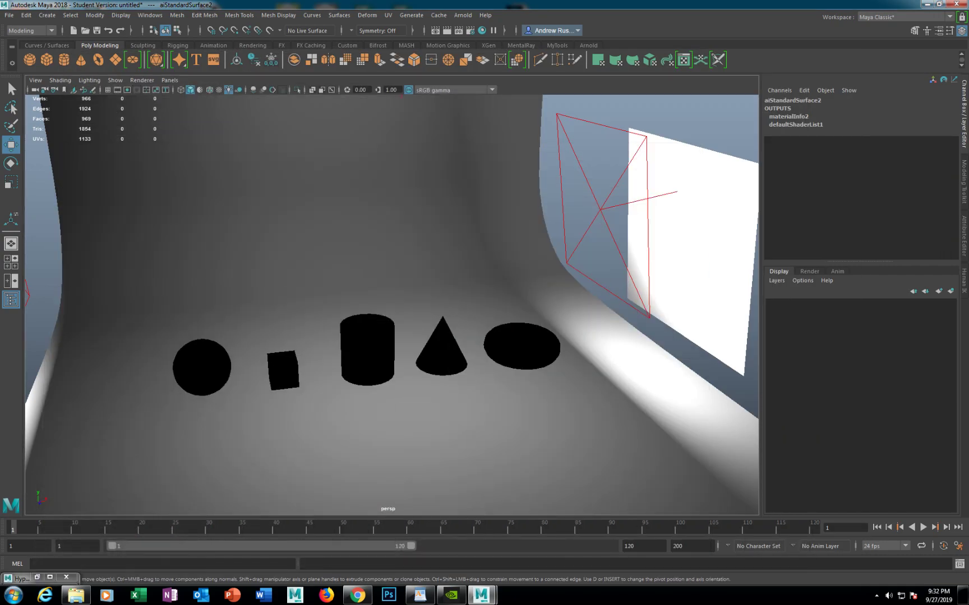
Frame the five primitives close up and refresh the render in Arnold RenderView to check the metallic material.
scroll(392, 303, up, 3)
alt+middle_drag(393, 303, 502, 229)
alt+drag(501, 228, 460, 209)
scroll(393, 303, up, 3)
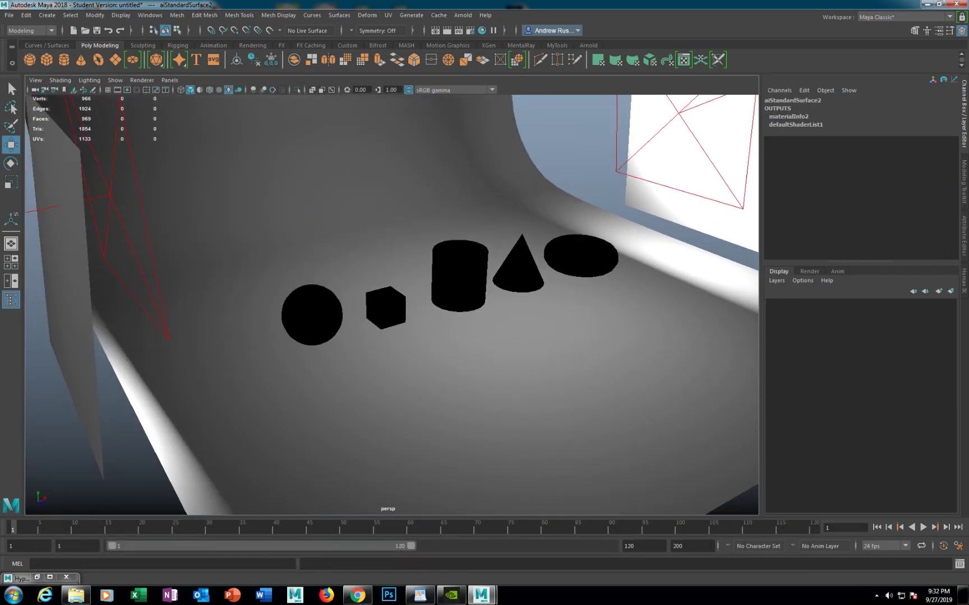
alt+middle_drag(477, 280, 400, 291)
alt+drag(400, 290, 367, 289)
alt+middle_drag(367, 289, 289, 295)
scroll(392, 303, down, 2)
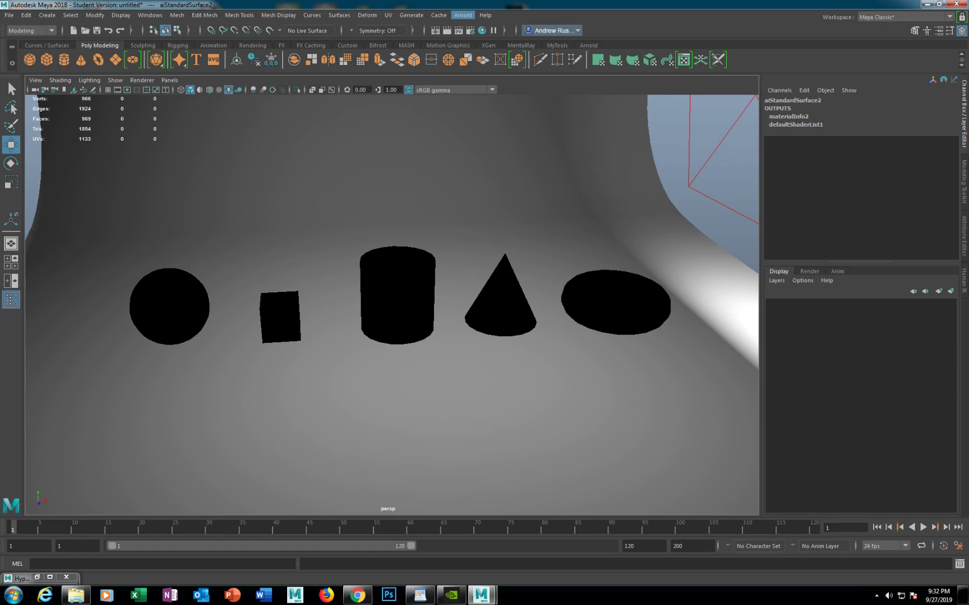
click(463, 15)
click(482, 43)
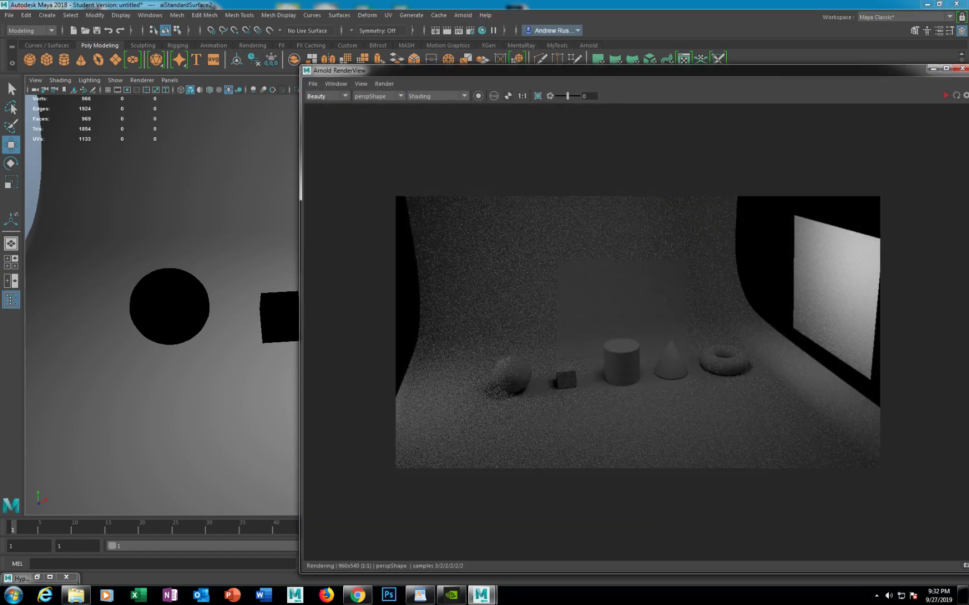
click(384, 83)
click(404, 113)
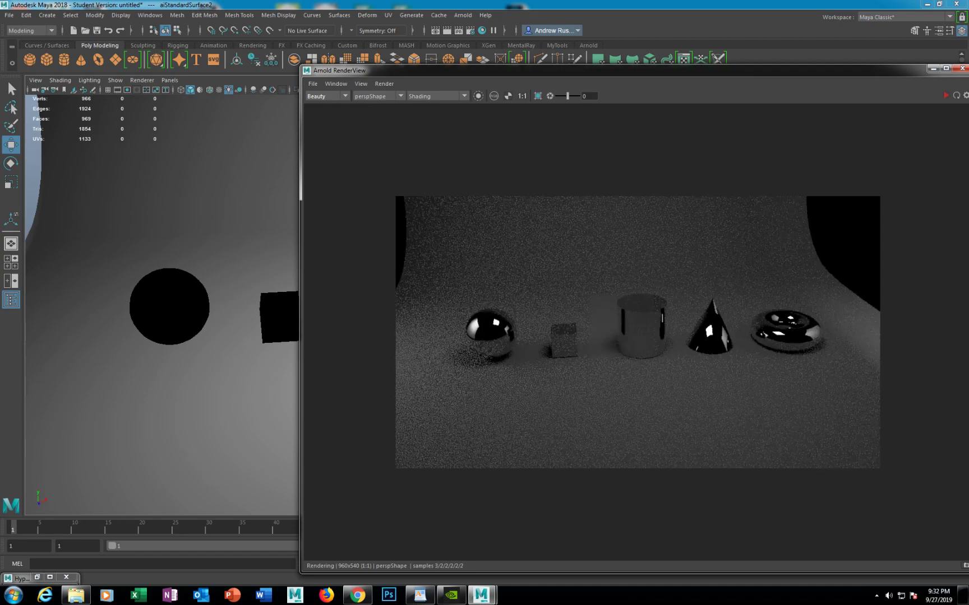
Start IPR rendering in Arnold RenderView and orbit the perspective view slightly to update the live render.
click(384, 84)
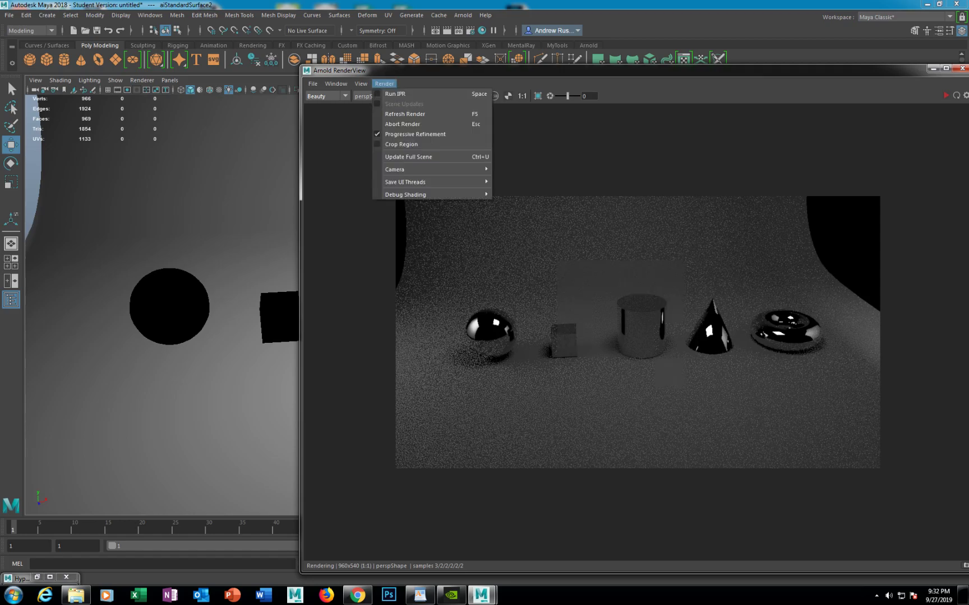
click(398, 93)
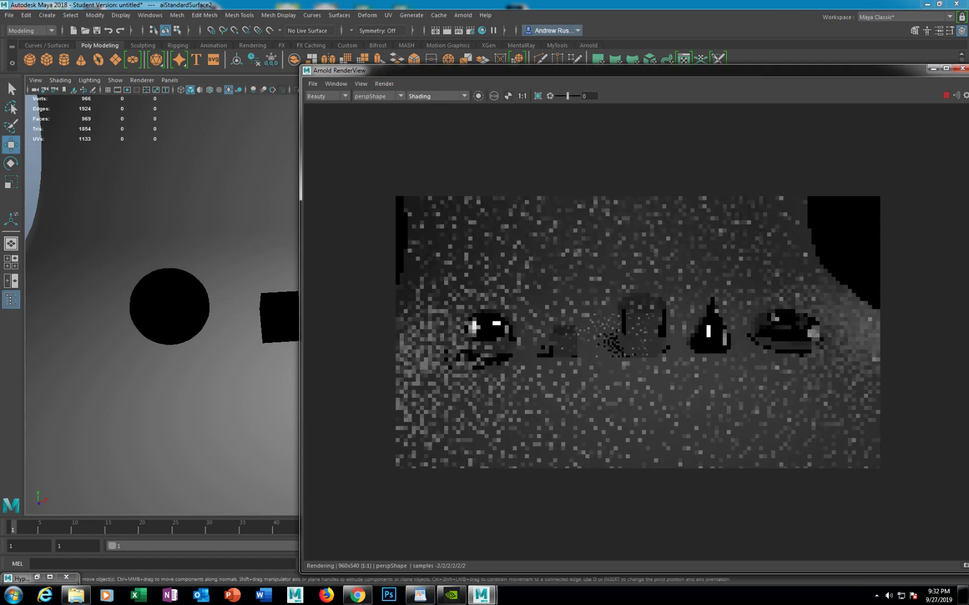
alt+drag(213, 337, 278, 335)
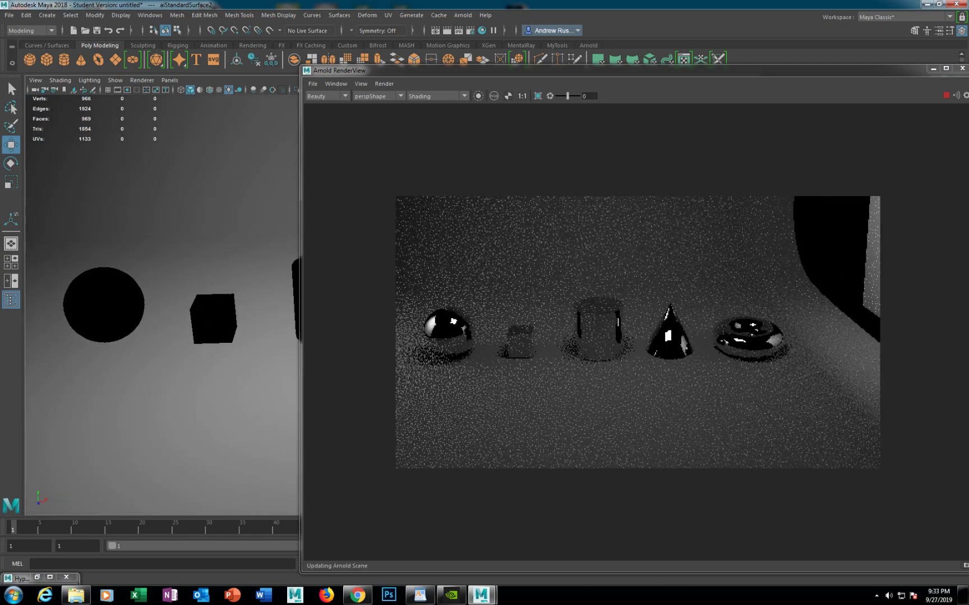